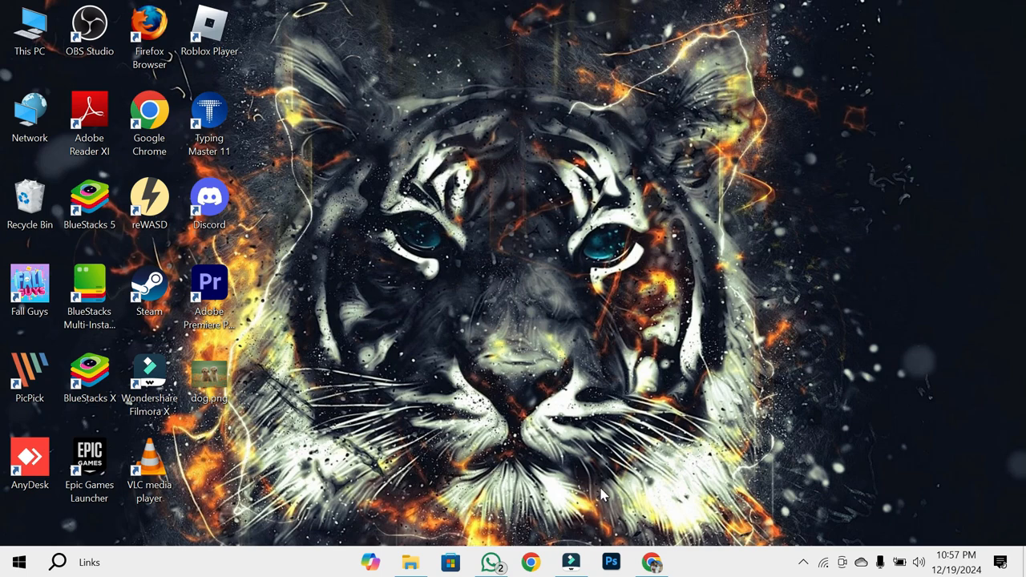
# - Switch to Chrome, load pictory.ai/?ref=victoria11&el=2000b&htrafficsource=pictoryblog and open the free-trial signup page
pyautogui.click(652, 563)
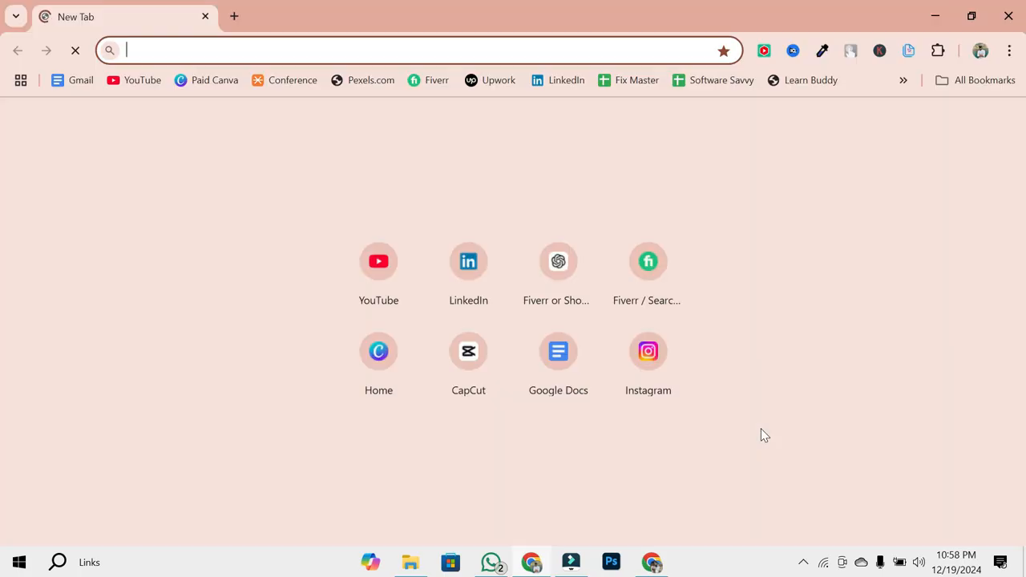
pyautogui.write('https://pictory.ai/?ref=victoria11&el=2000b&htrafficsource=pictoryblog')
pyautogui.press('Return')
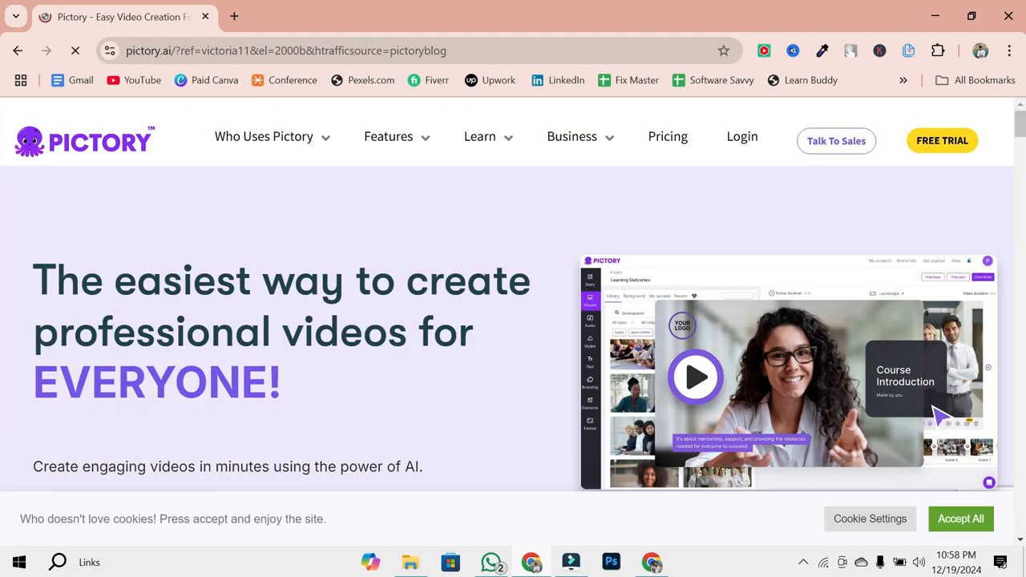
pyautogui.scroll(-3, 245, 416)
pyautogui.click(192, 306)
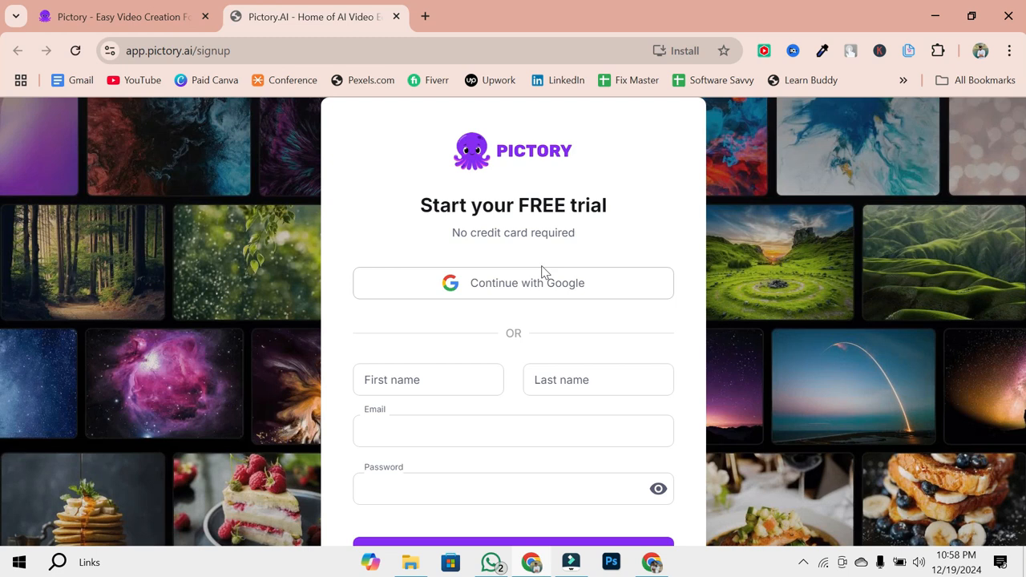
# - Sign up for the Pictory free trial with the existing Google account and approve the sign-in
pyautogui.click(535, 283)
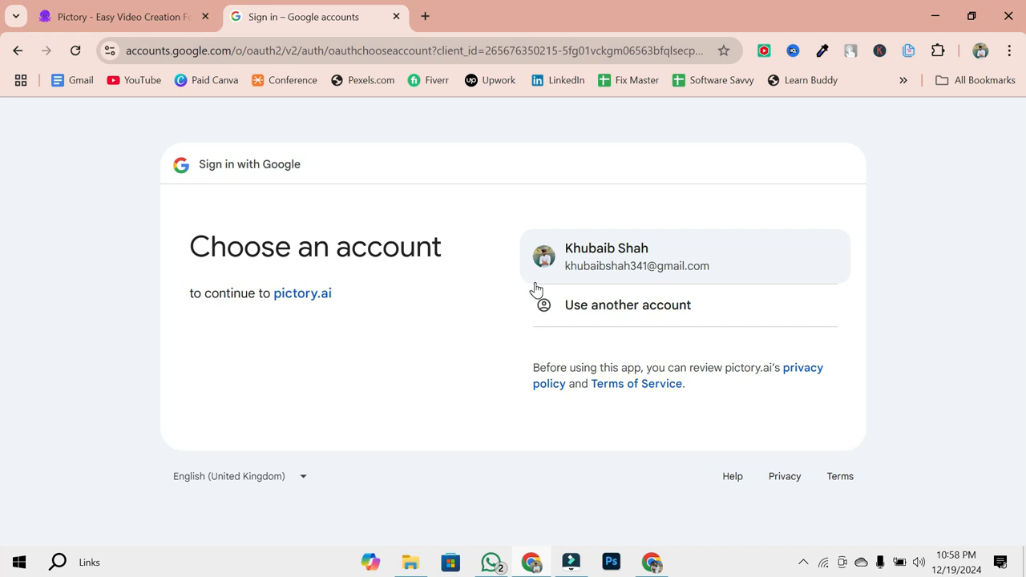
pyautogui.click(687, 251)
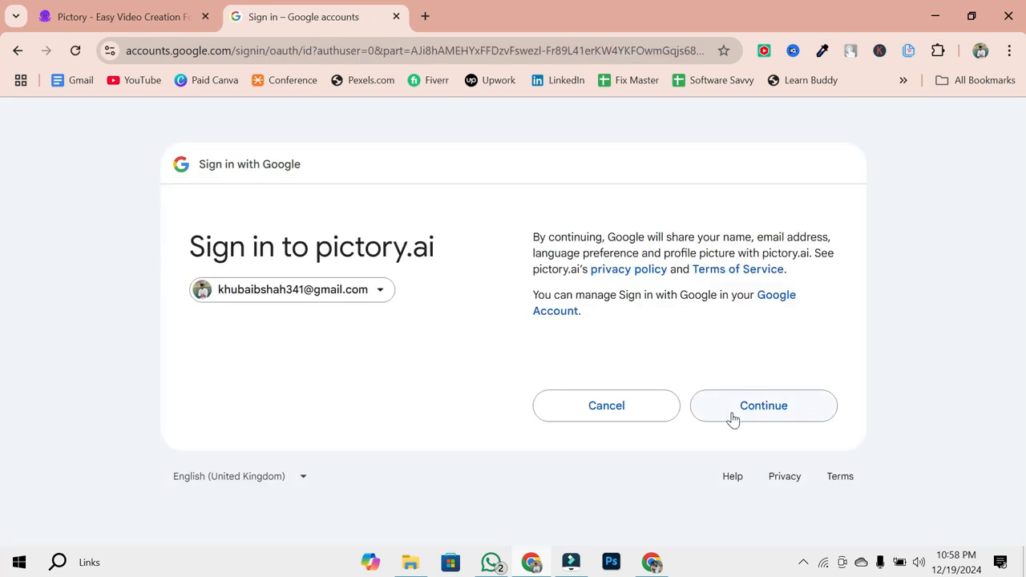
pyautogui.click(733, 418)
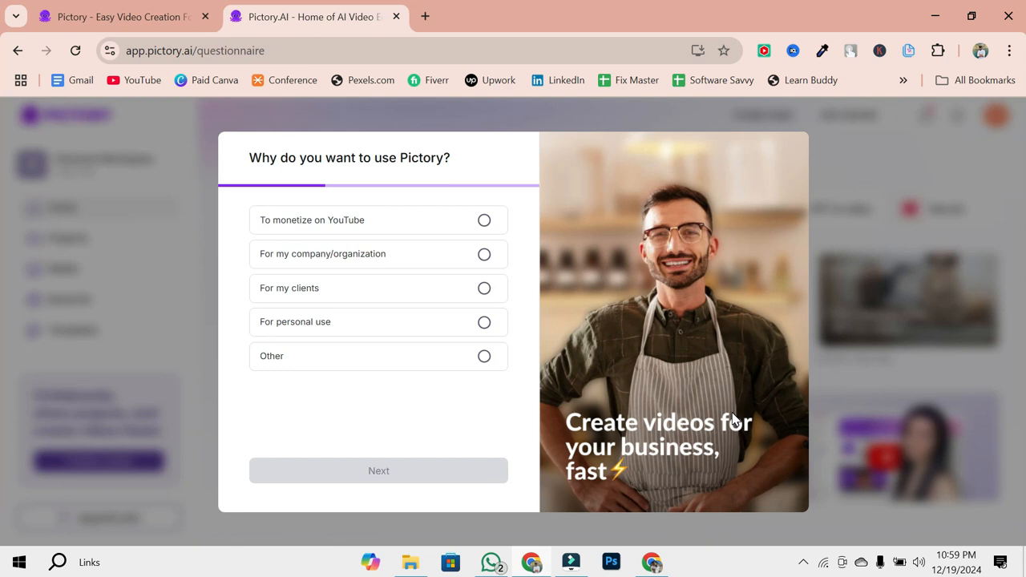
# - Answer the usage questionnaire with "For personal use", start using Pictory and dismiss the welcome dialog
pyautogui.click(405, 329)
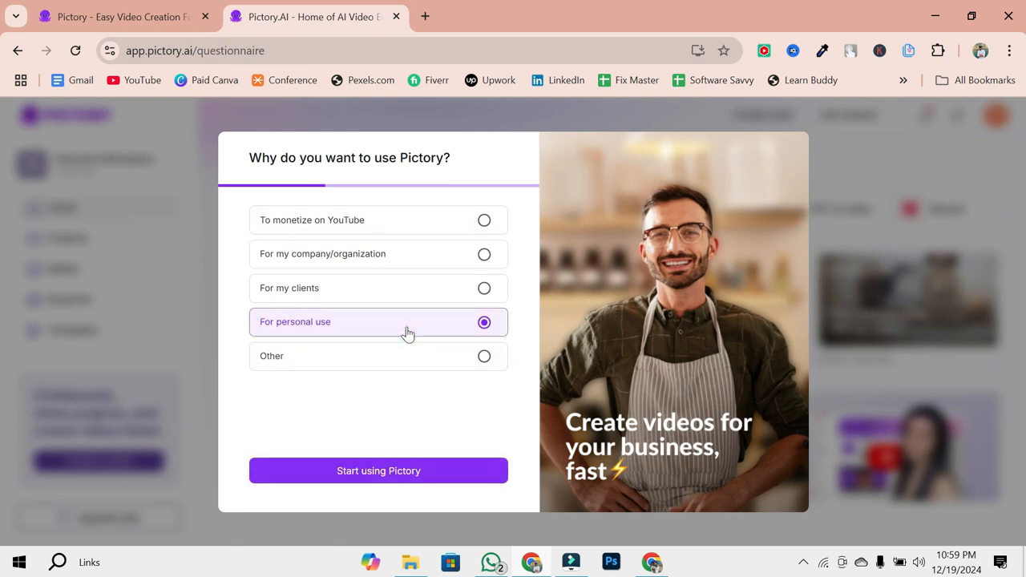
pyautogui.click(427, 473)
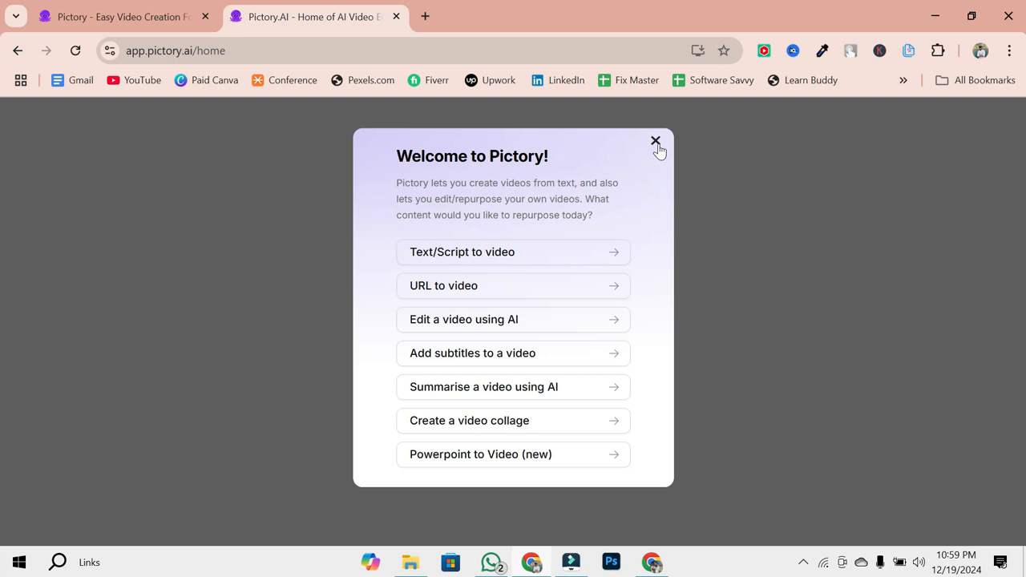
pyautogui.click(657, 145)
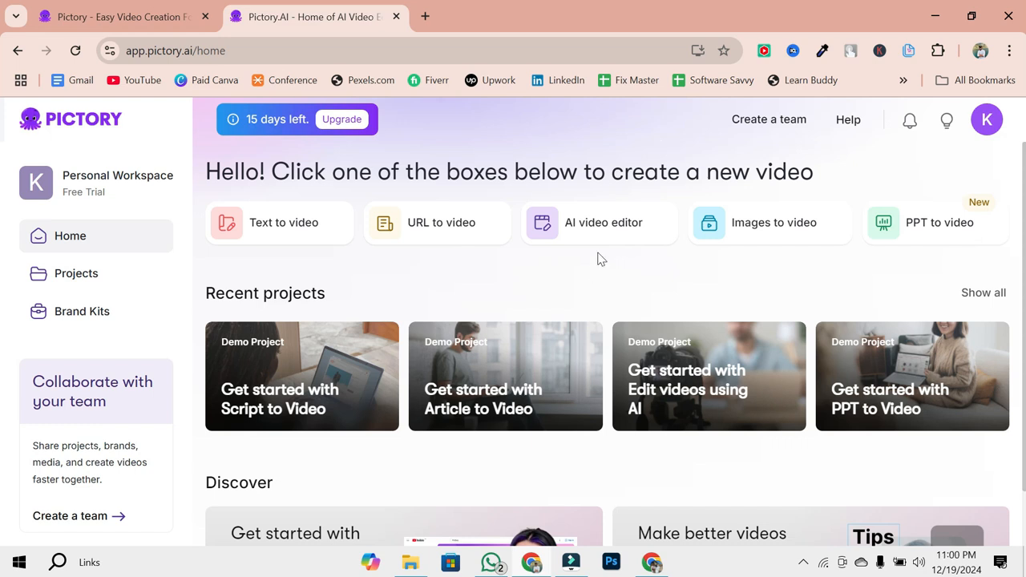
# - Upload the audio file 34539332_1734560209.mp3 from Downloads to the AI video editor and proceed to its transcription
pyautogui.click(631, 220)
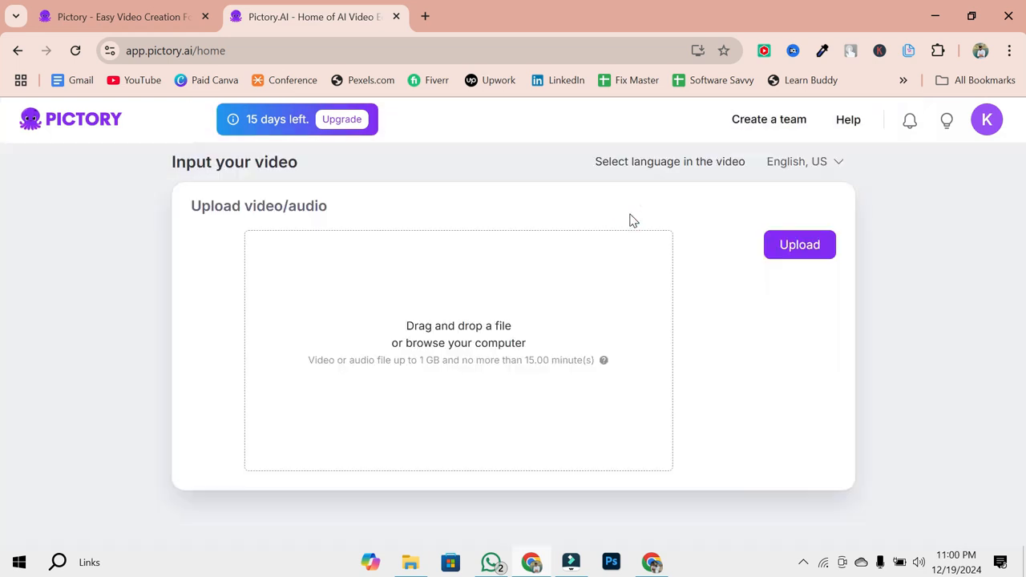
pyautogui.click(438, 362)
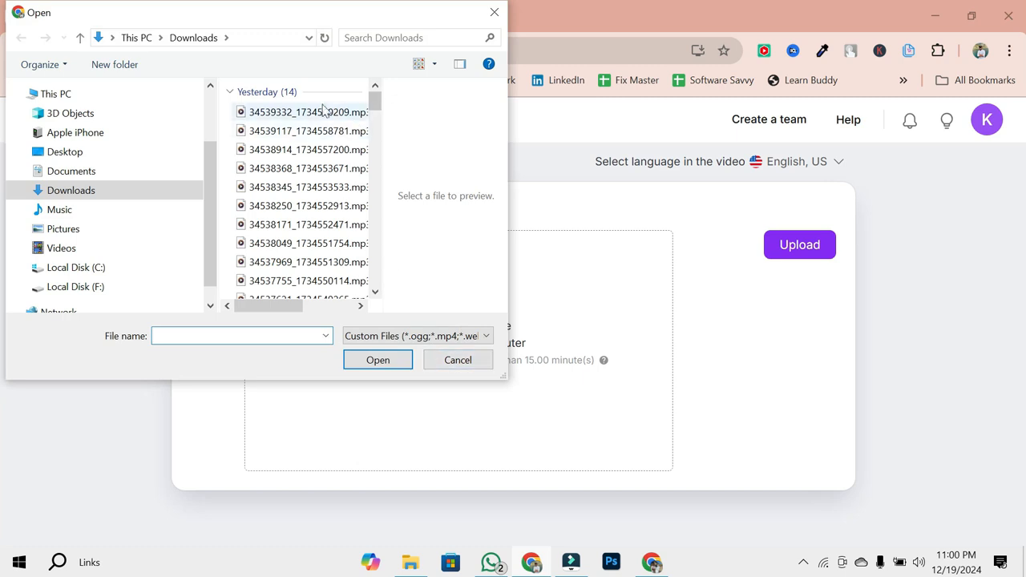
pyautogui.doubleClick(324, 111)
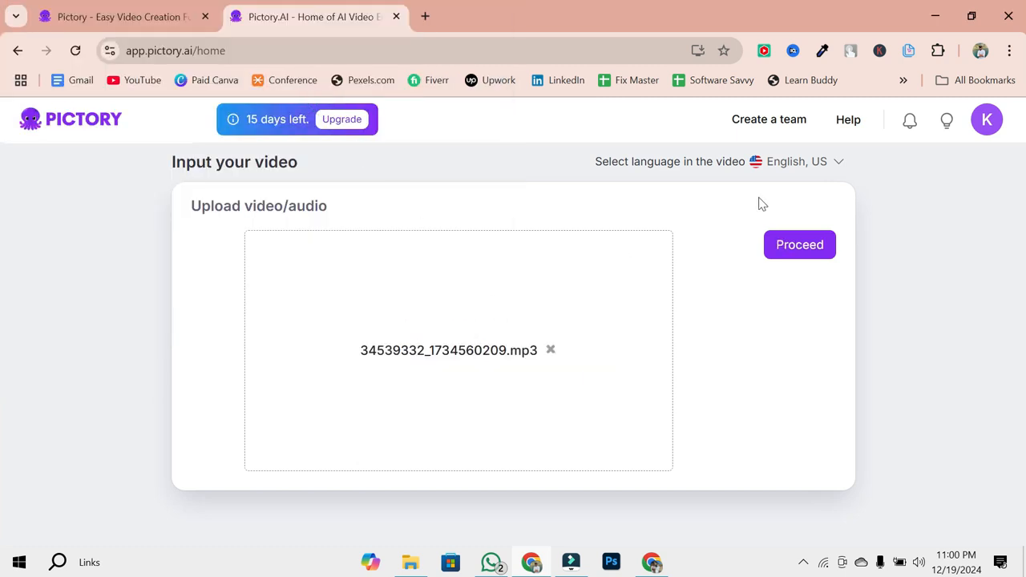
pyautogui.click(785, 247)
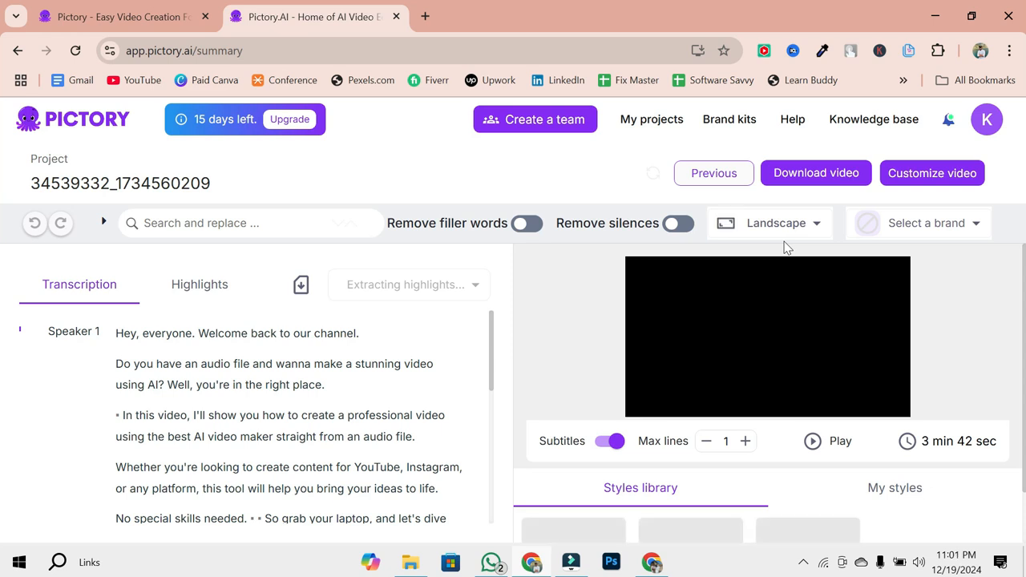
# - Copy the entire transcription of the audio, from "Hey, everyone" through the closing "Bye."
pyautogui.scroll(-5, 211, 414)
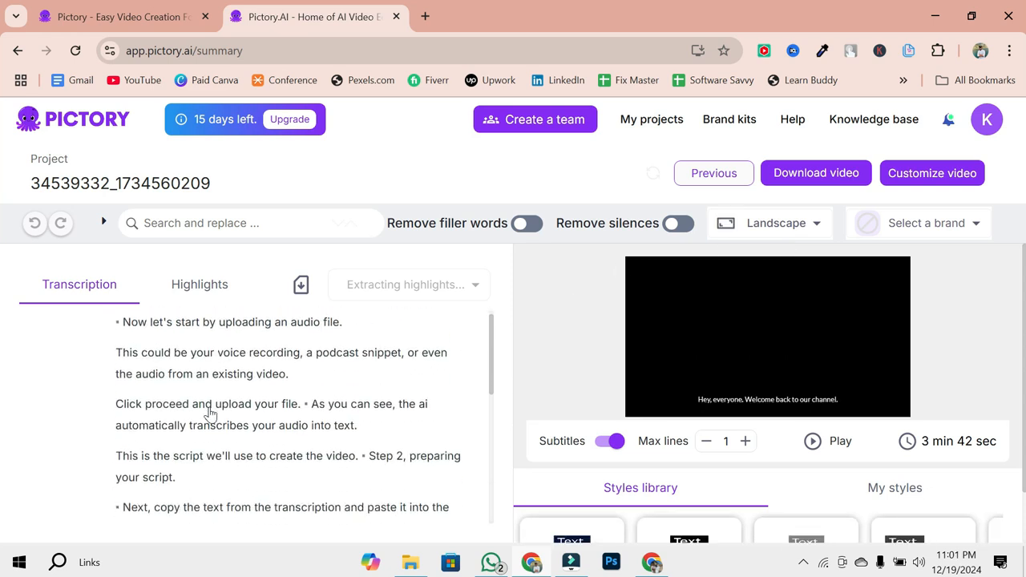
pyautogui.scroll(-15, 211, 414)
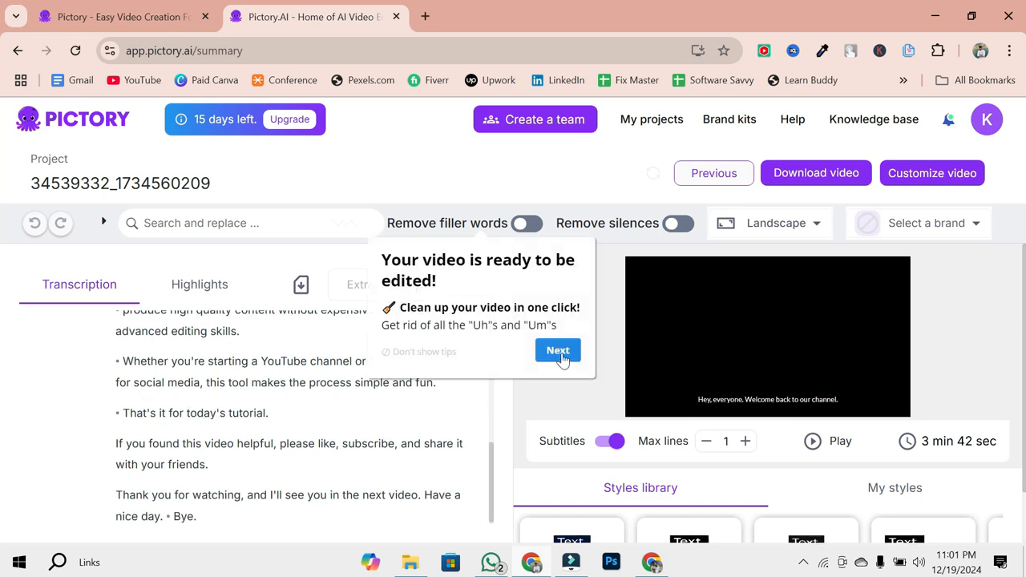
pyautogui.click(567, 360)
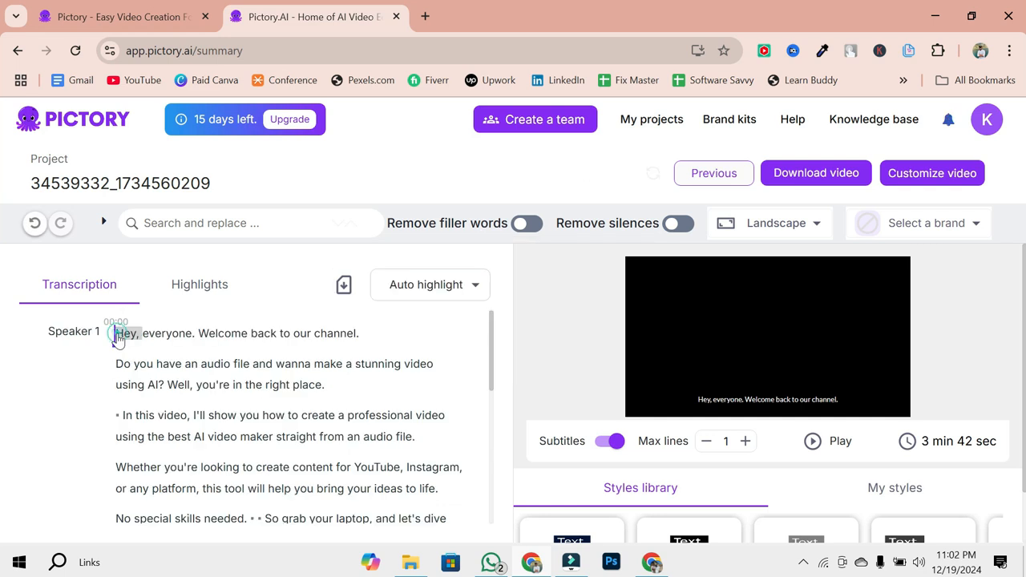
pyautogui.moveTo(121, 332); pyautogui.dragTo(223, 513)
pyautogui.scroll(-20, 313, 488)
pyautogui.rightClick(223, 513)
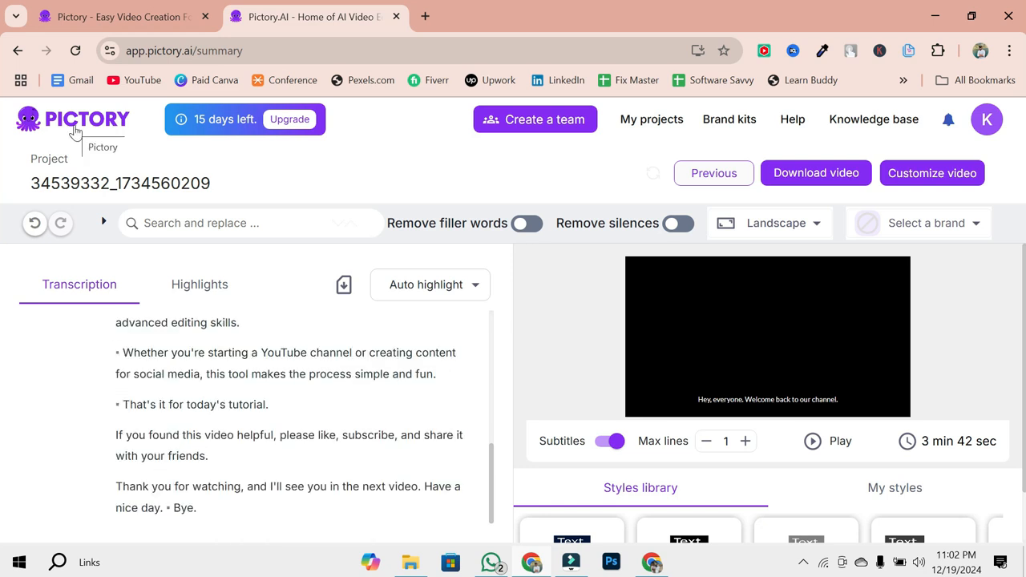
# - Return to the Pictory home page, start a Text to video project and paste the copied transcription as its script
pyautogui.click(75, 131)
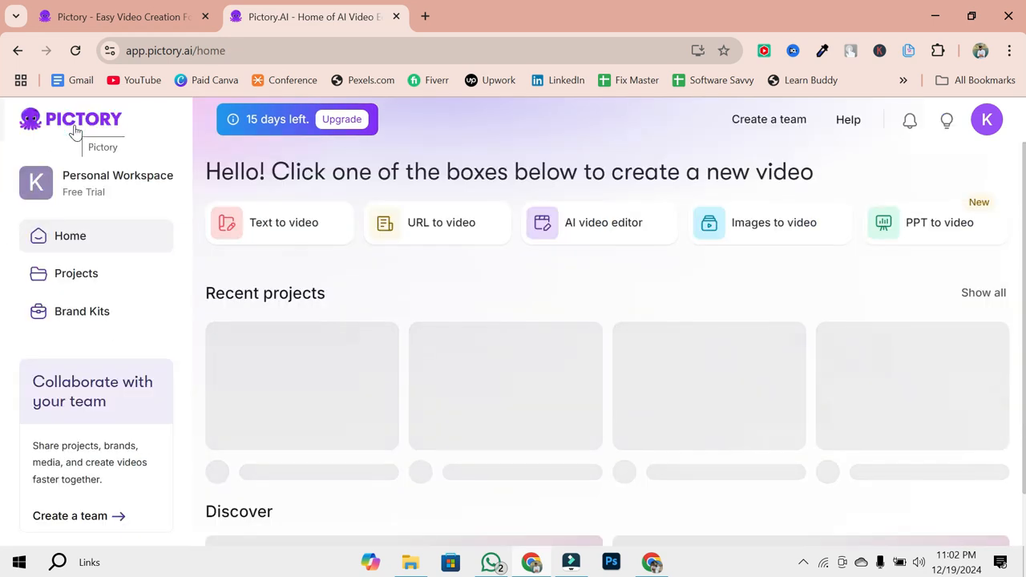
pyautogui.click(289, 229)
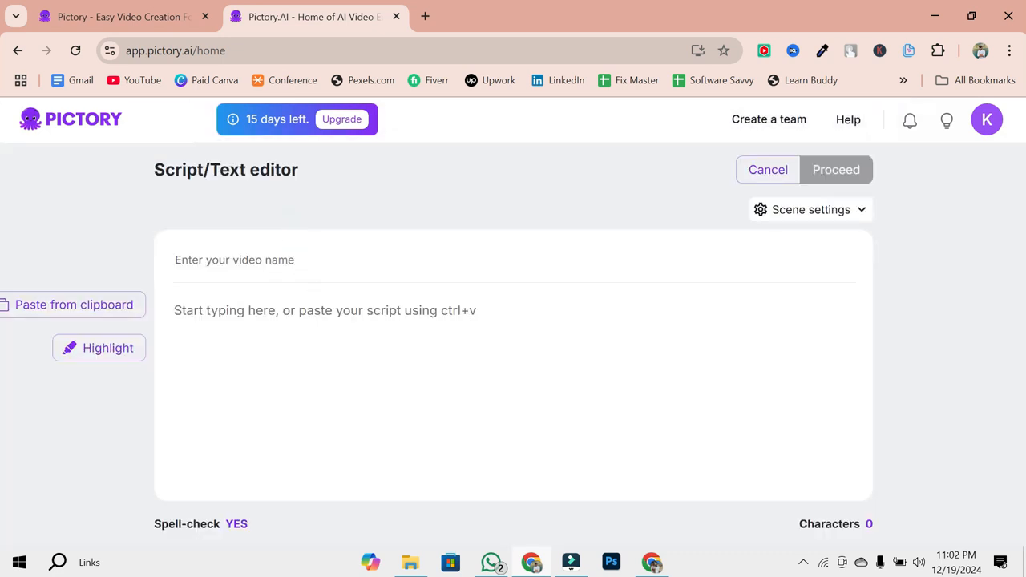
pyautogui.click(329, 312)
pyautogui.hotkey('ctrl', 'v')
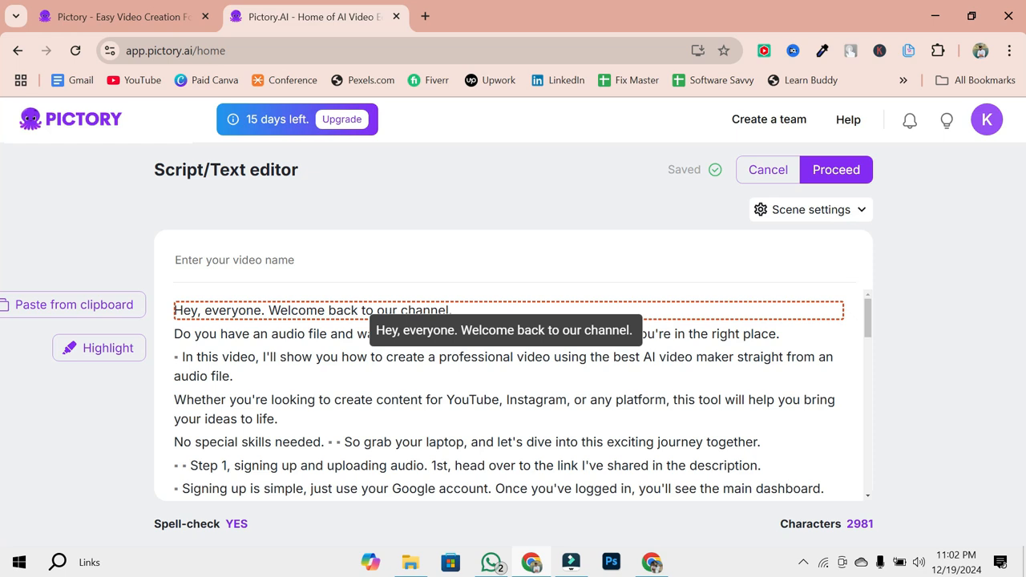
# - Review the pasted script from its opening lines through to the closing paragraph
pyautogui.click(104, 354)
pyautogui.click(224, 316)
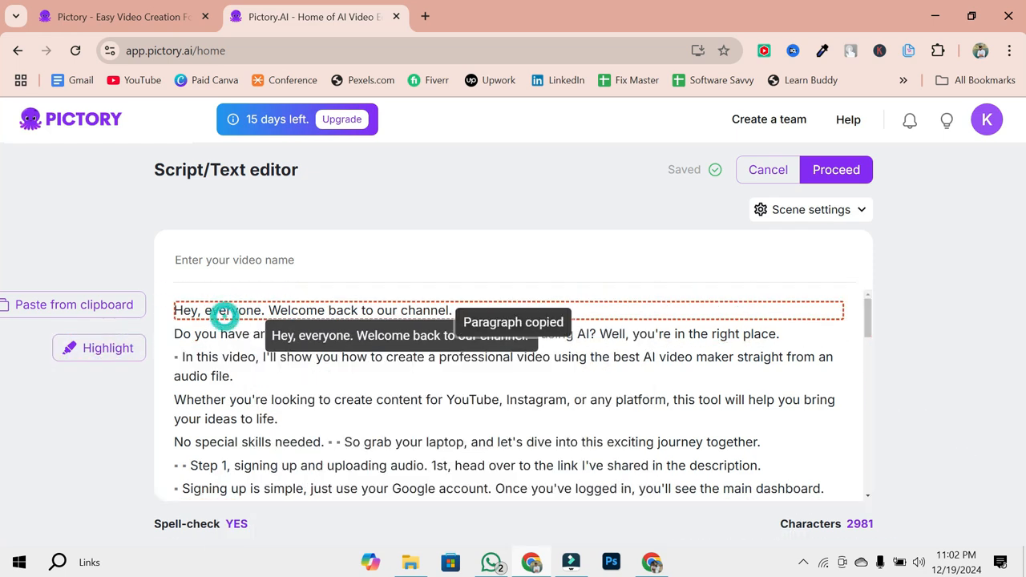
pyautogui.click(303, 310)
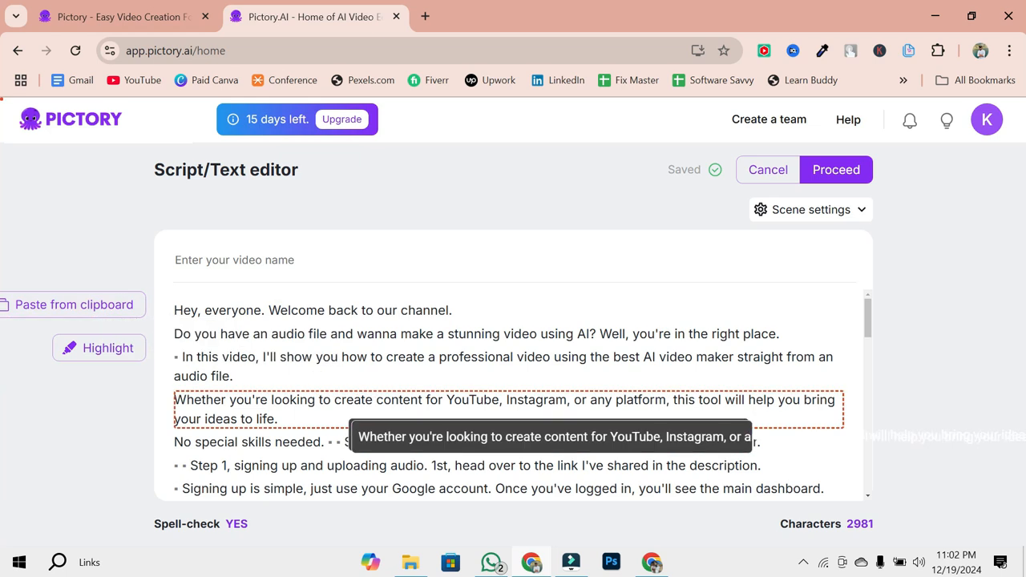
pyautogui.moveTo(237, 376); pyautogui.dragTo(209, 376)
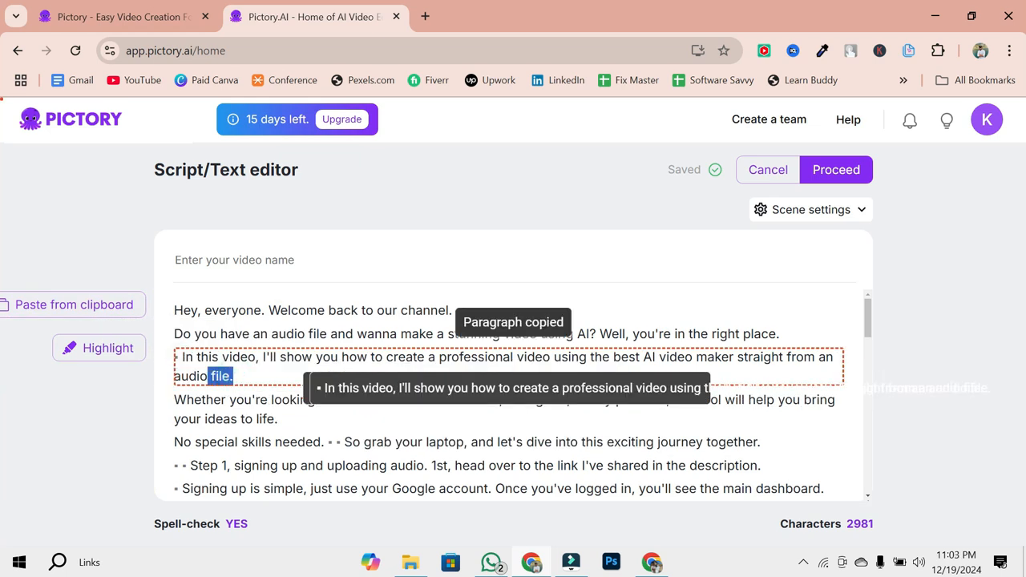
pyautogui.click(208, 376)
pyautogui.scroll(-12, 525, 357)
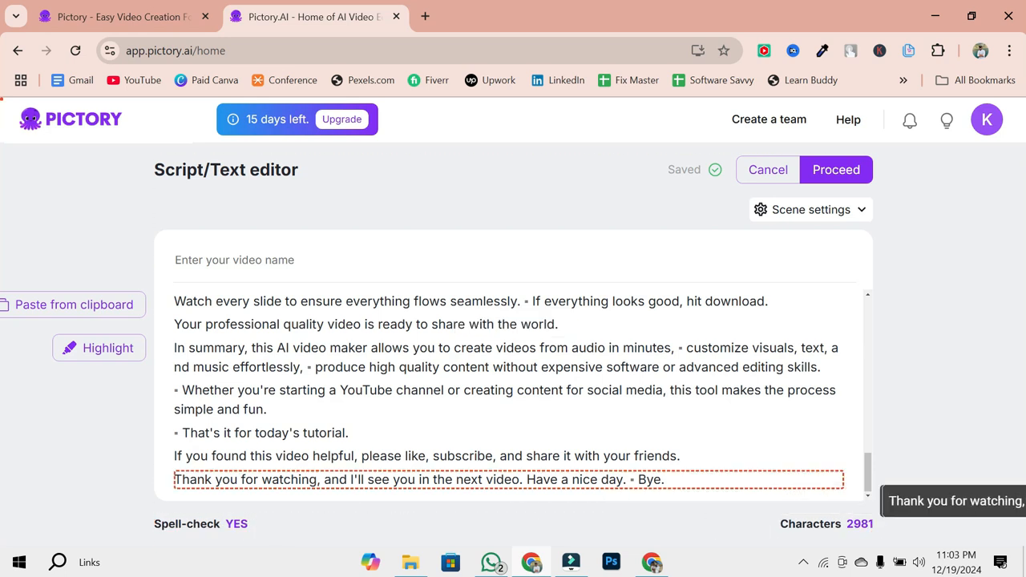
# - Keep "Auto highlight keywords" enabled in the scene settings and generate the storyboard from the script
pyautogui.click(806, 213)
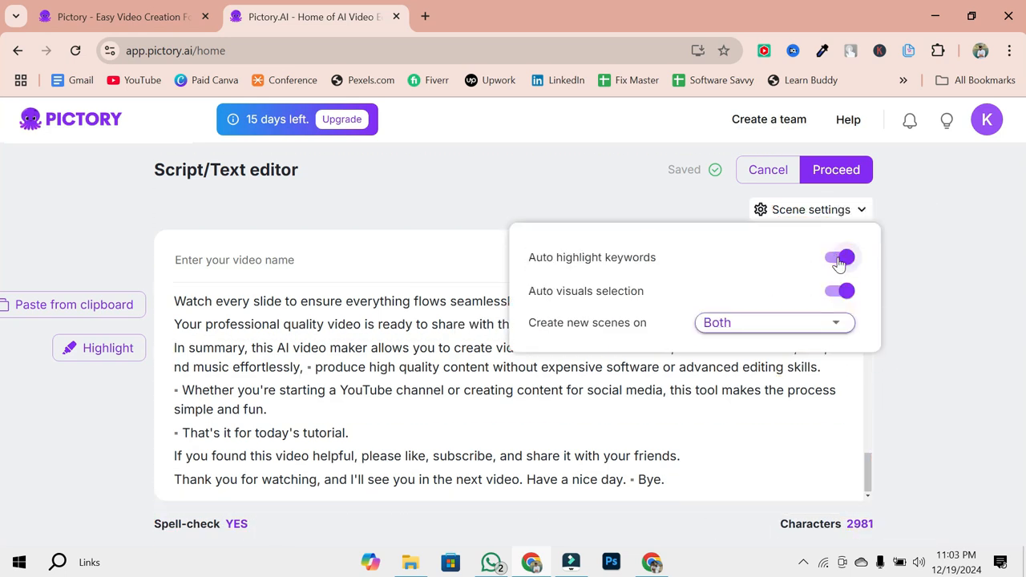
pyautogui.click(839, 260)
pyautogui.click(839, 261)
pyautogui.click(847, 173)
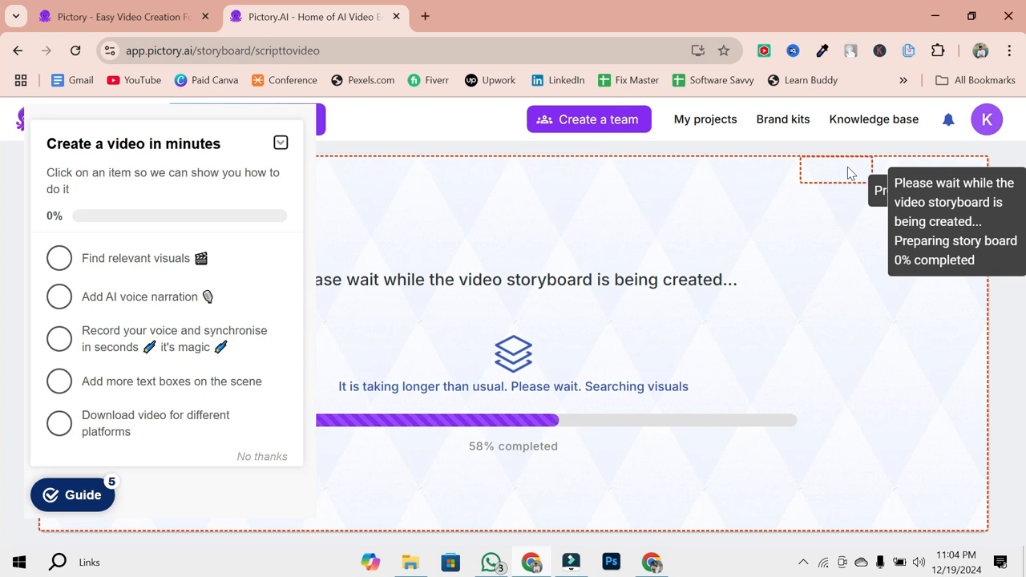
# - Replace Scene 1's visual with the "Portrait of happy family" library clip and dismiss the watermark notice
pyautogui.click(61, 261)
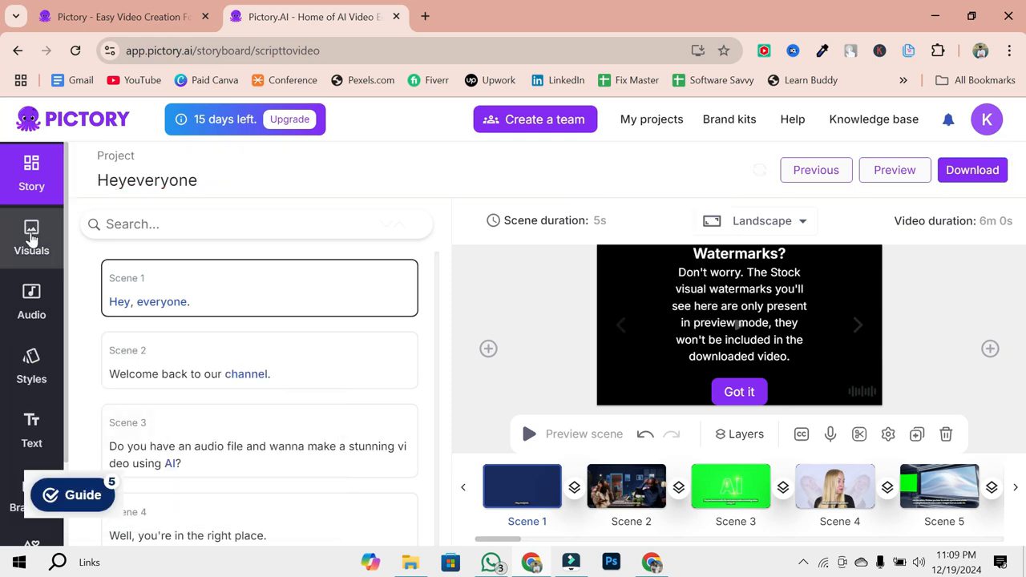
pyautogui.click(31, 234)
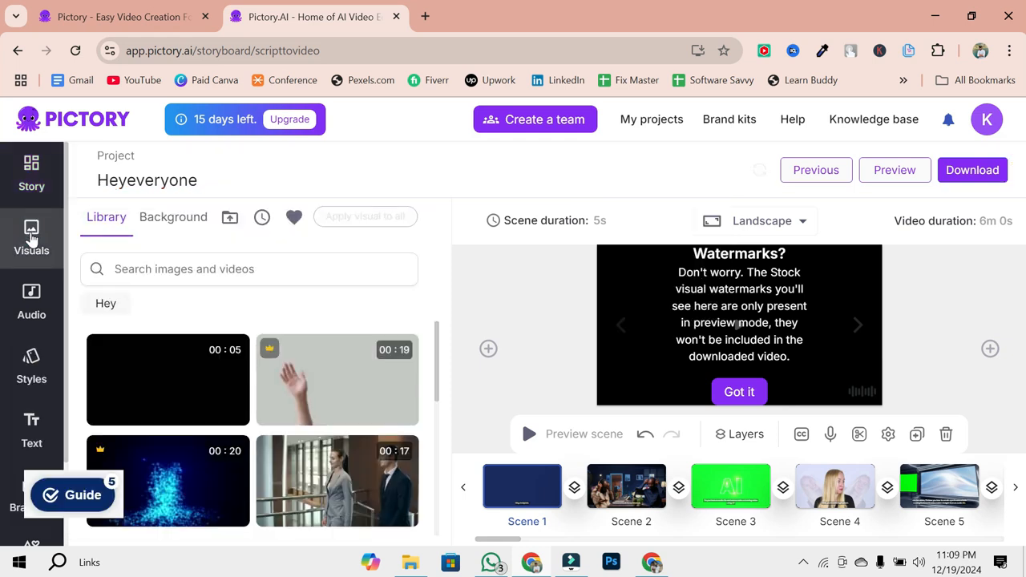
pyautogui.click(173, 219)
pyautogui.click(102, 221)
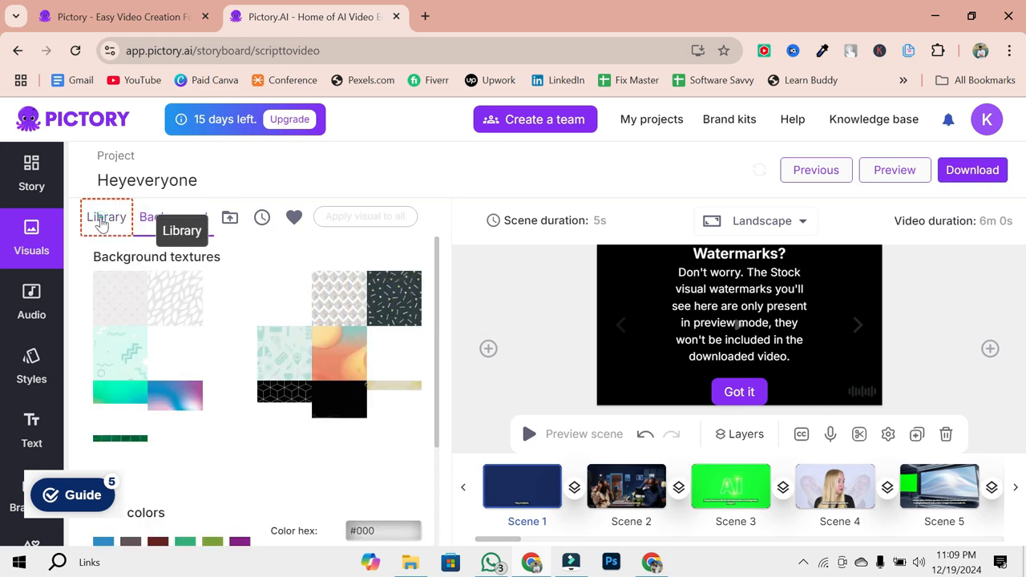
pyautogui.scroll(-3, 319, 415)
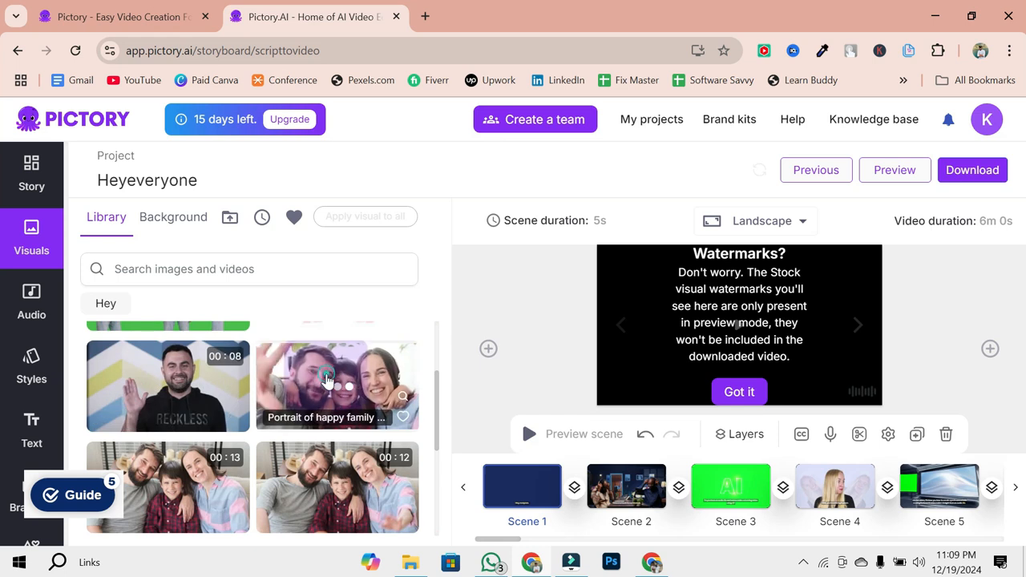
pyautogui.click(327, 382)
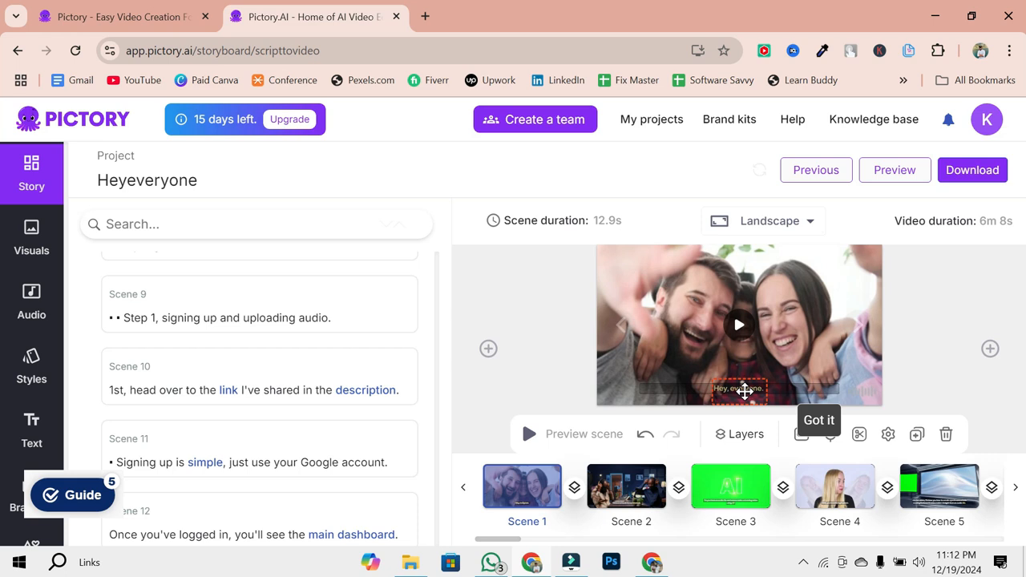
pyautogui.click(745, 390)
# - Hide Scene 1's caption text, show it again, and preview the scene
pyautogui.click(745, 388)
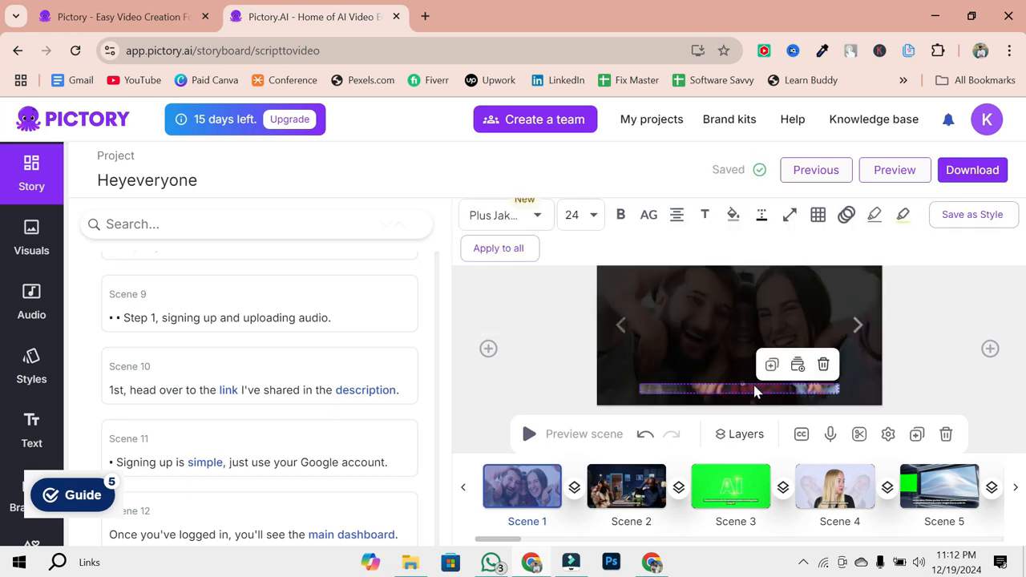
pyautogui.click(802, 433)
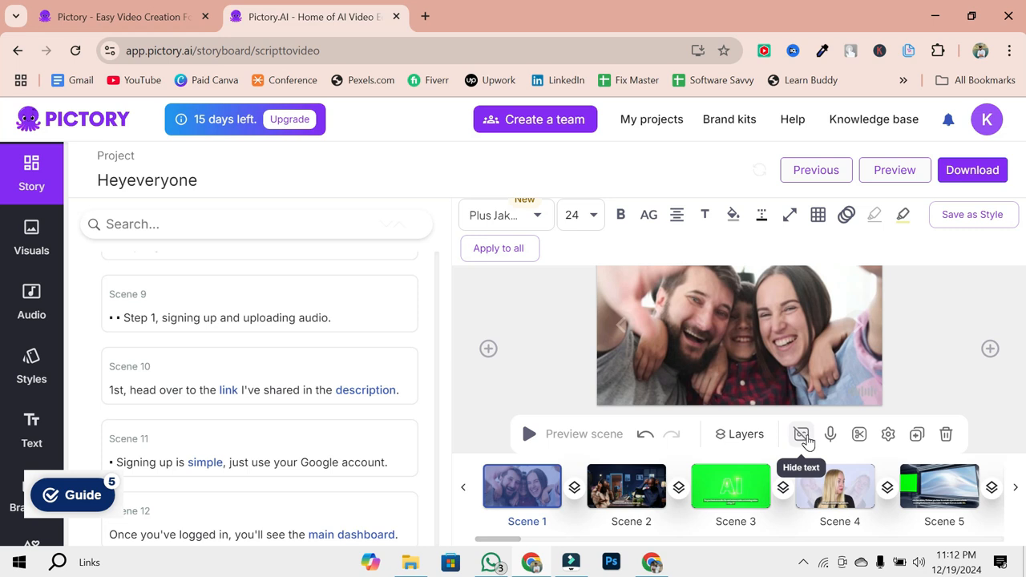
pyautogui.click(802, 434)
pyautogui.click(527, 437)
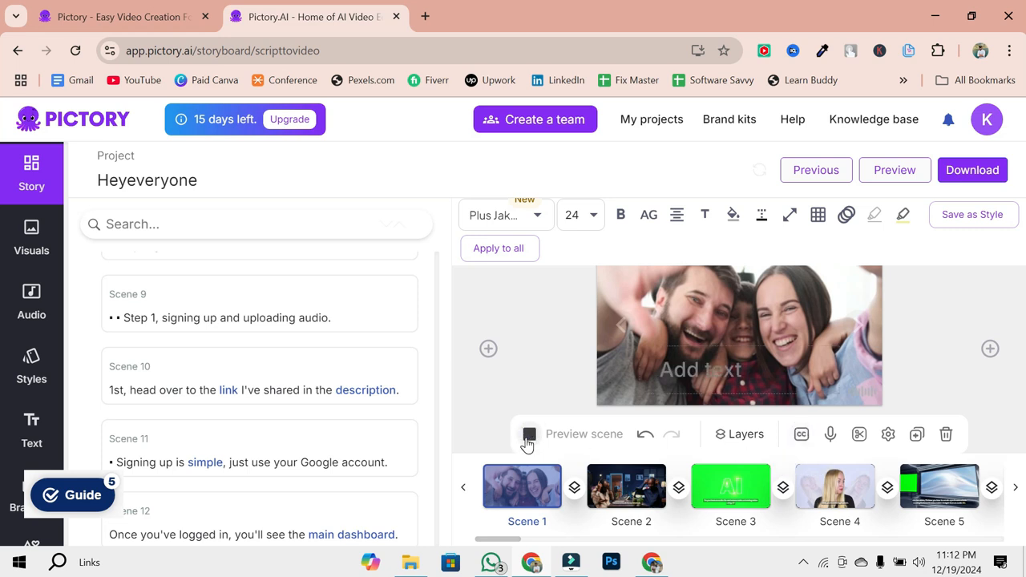
# - Set Scene 1's text size to 16 and its font to the one listed as "PARTY CONFI"
pyautogui.click(579, 215)
pyautogui.scroll(-2, 574, 325)
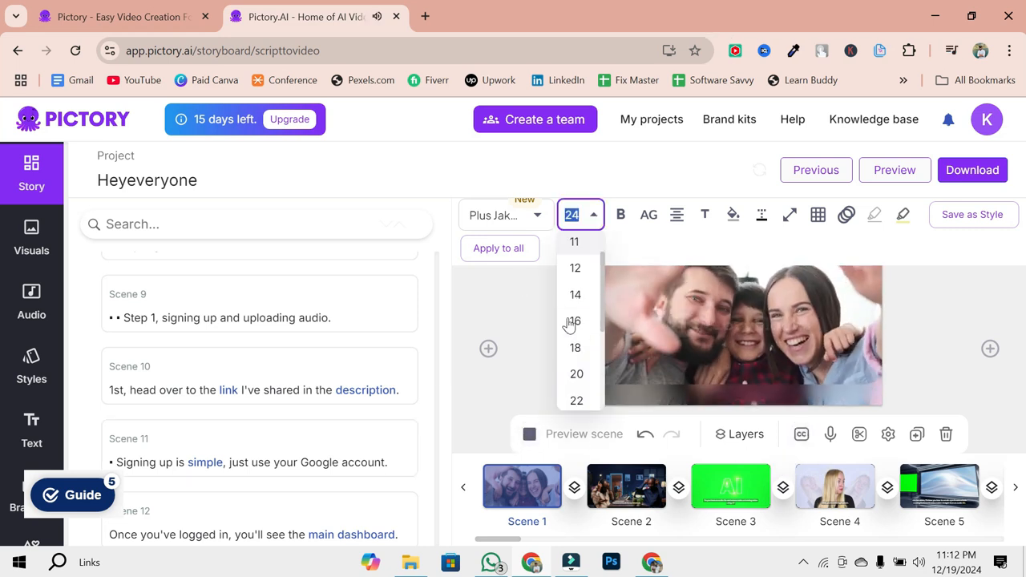
pyautogui.click(574, 321)
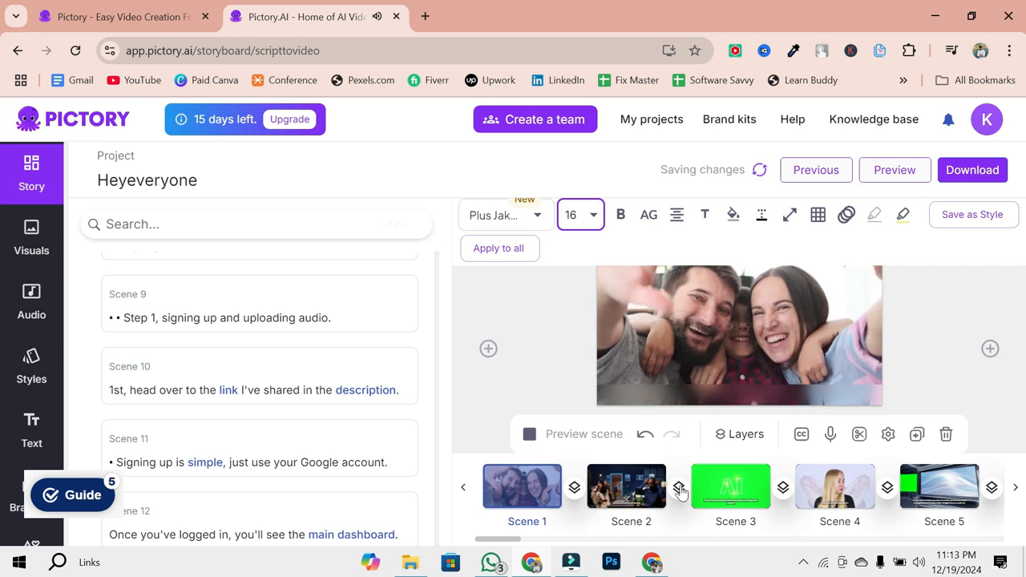
pyautogui.click(505, 215)
pyautogui.click(541, 313)
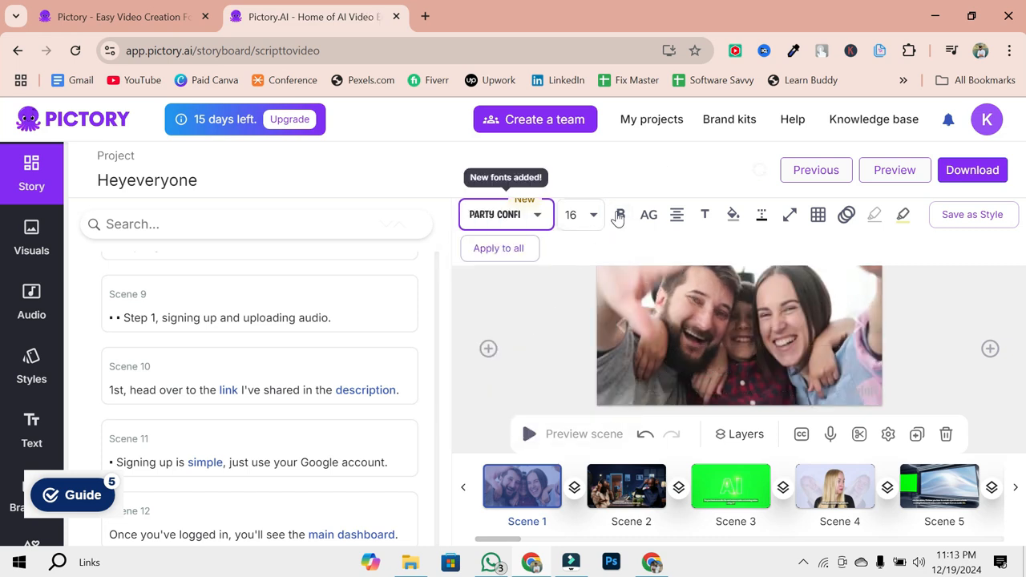
# - Look over the bold, alignment and background color options for Scene 1's text
pyautogui.click(618, 215)
pyautogui.click(582, 259)
pyautogui.click(678, 217)
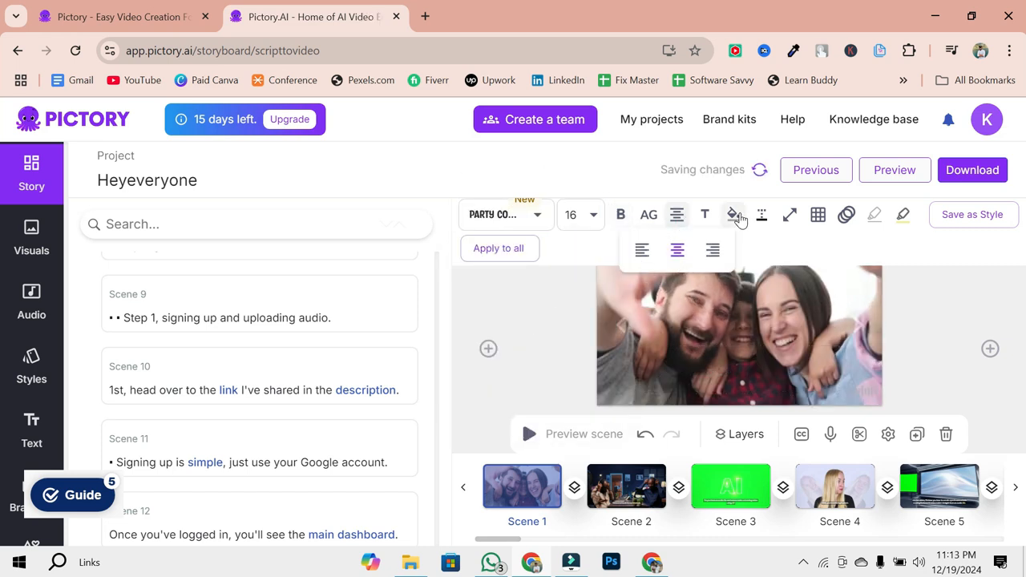
pyautogui.click(733, 215)
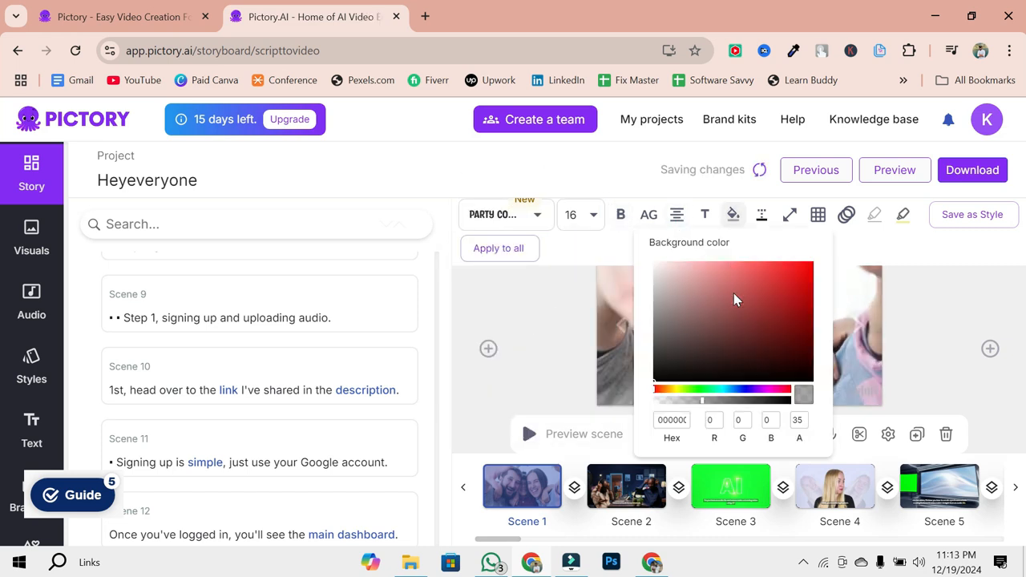
pyautogui.click(908, 280)
# - Go to Scene 2 and browse the library clips suggested for its visual
pyautogui.click(631, 489)
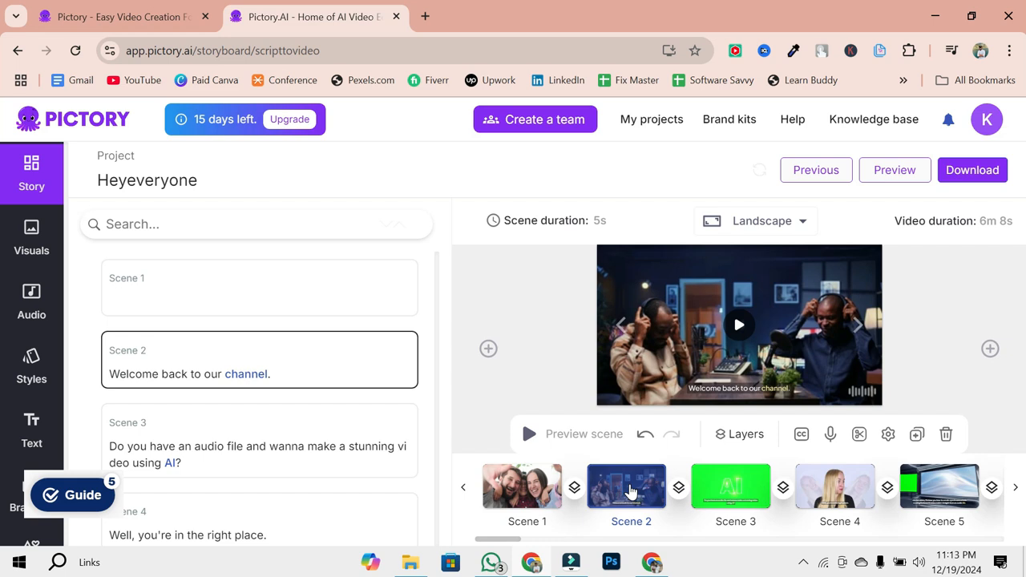
pyautogui.click(35, 233)
pyautogui.scroll(-5, 171, 402)
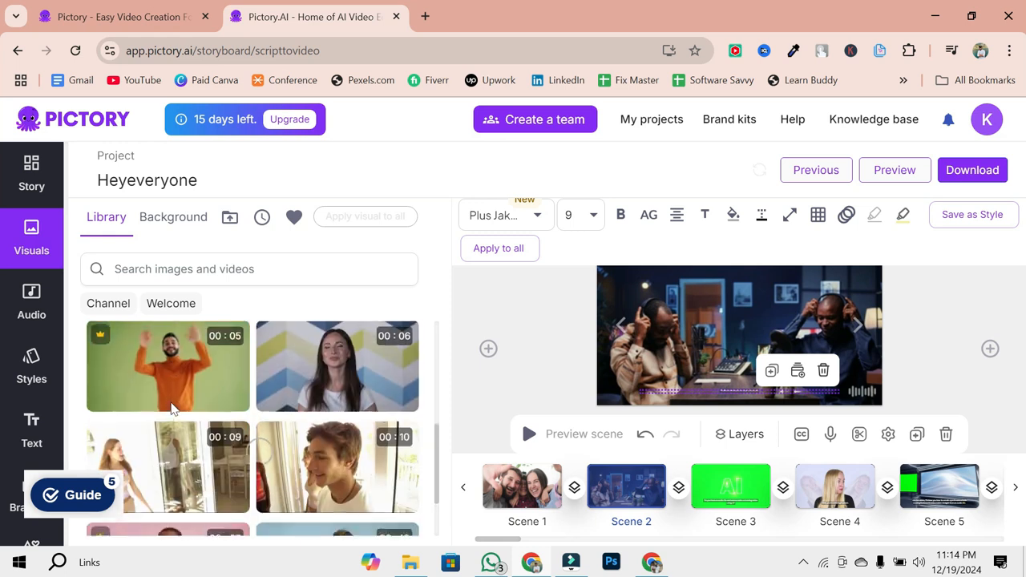
pyautogui.scroll(-10, 171, 410)
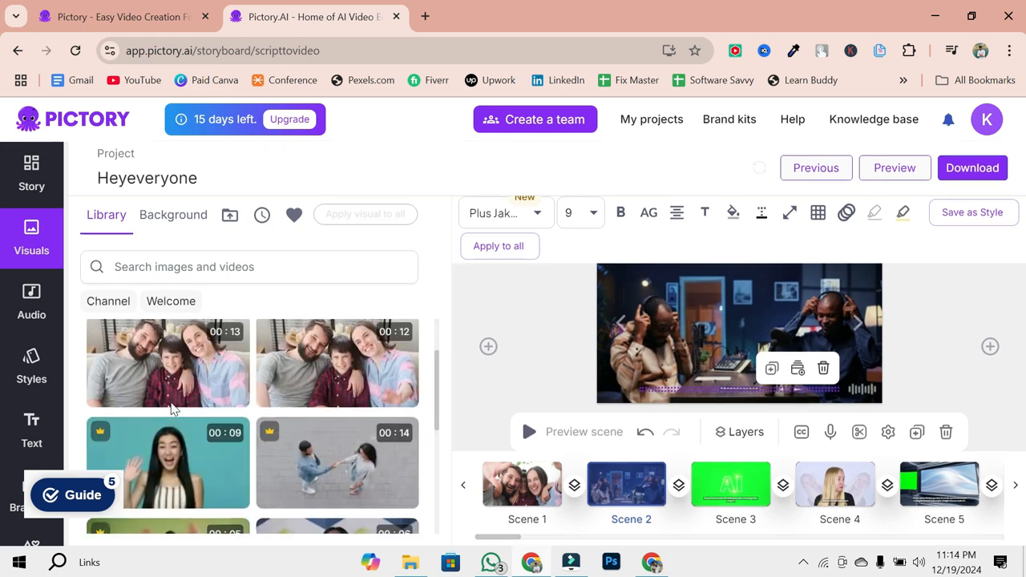
pyautogui.scroll(-5, 171, 410)
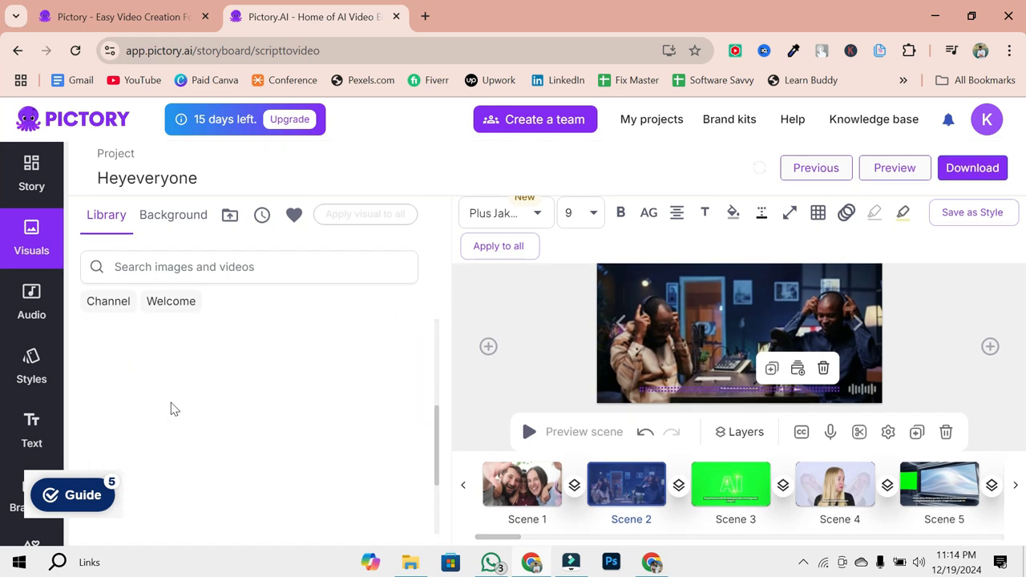
pyautogui.scroll(2, 170, 407)
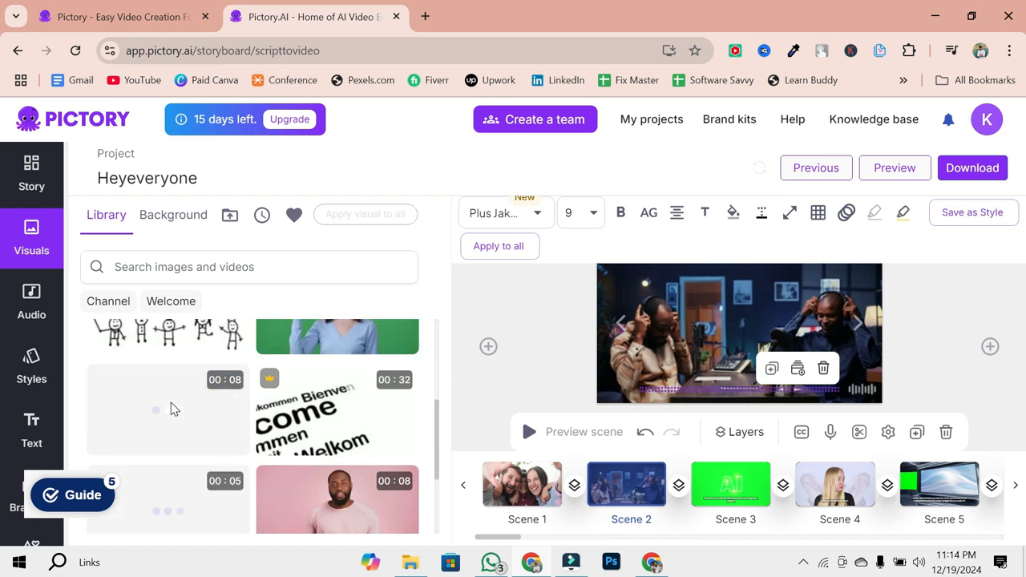
pyautogui.scroll(1, 171, 410)
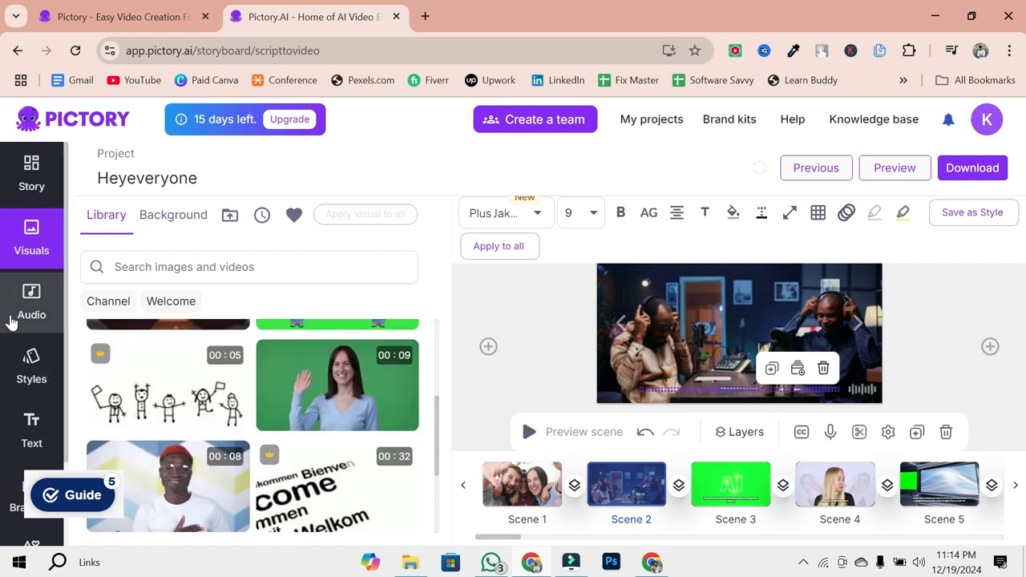
# - Upload an audio file from the computer to the voiceover uploads
pyautogui.click(12, 320)
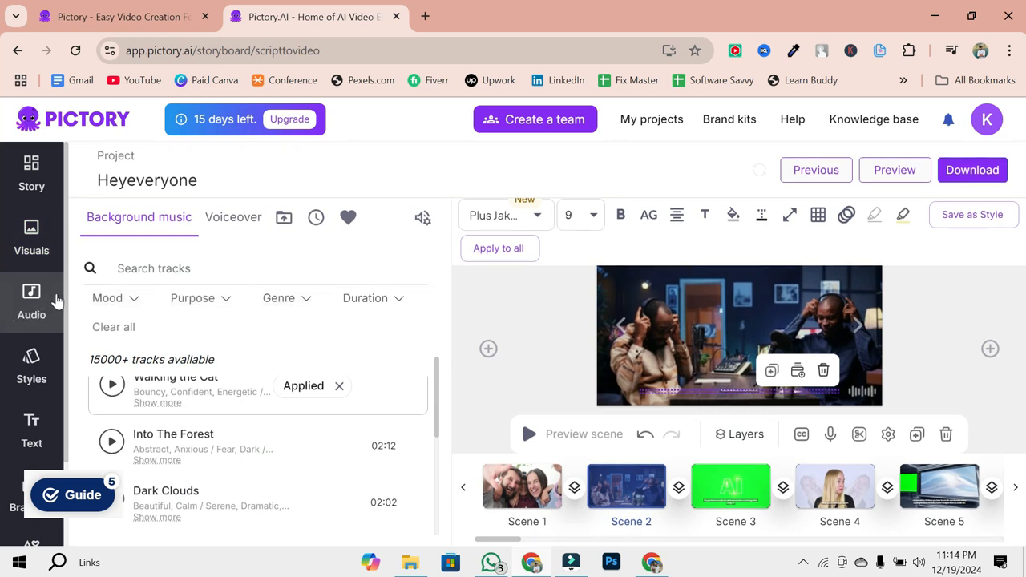
pyautogui.click(243, 222)
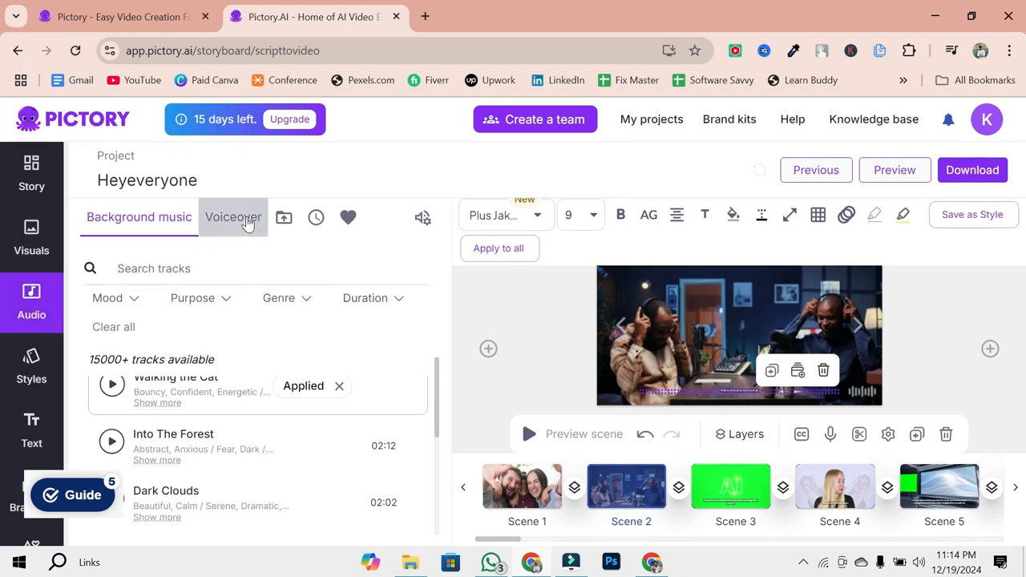
pyautogui.click(284, 217)
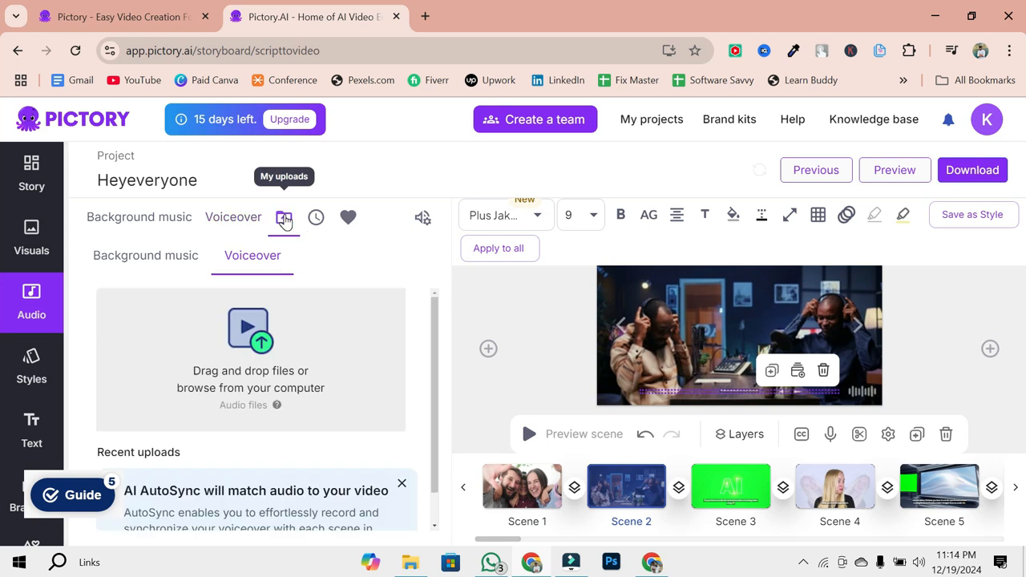
pyautogui.click(262, 343)
pyautogui.doubleClick(289, 113)
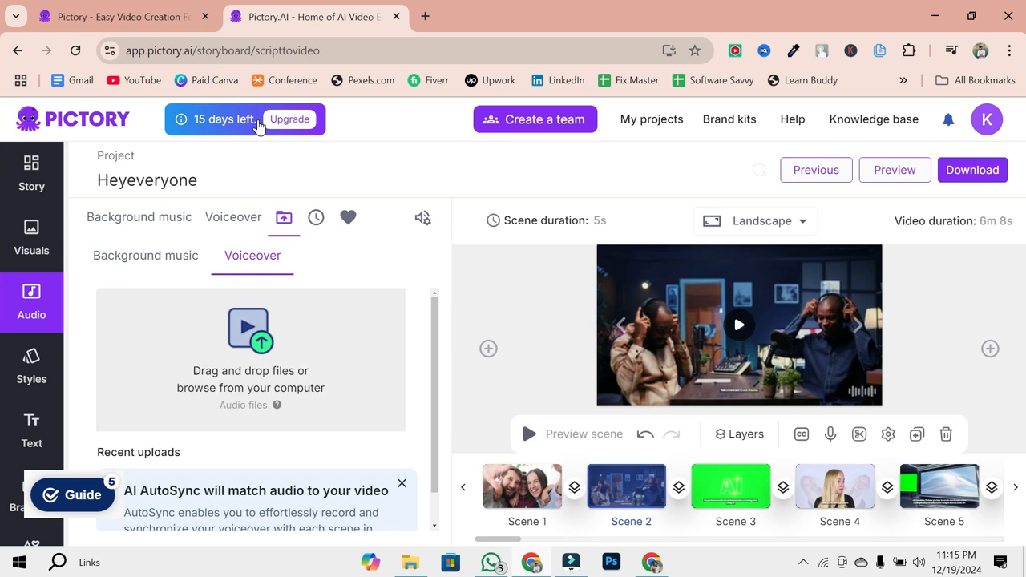
# - Check the favorite, recent and uploaded audio, and view the list of AI voiceover voices
pyautogui.scroll(-1, 284, 355)
pyautogui.scroll(1, 284, 355)
pyautogui.click(348, 217)
pyautogui.click(315, 218)
pyautogui.click(283, 217)
pyautogui.click(156, 256)
pyautogui.click(234, 221)
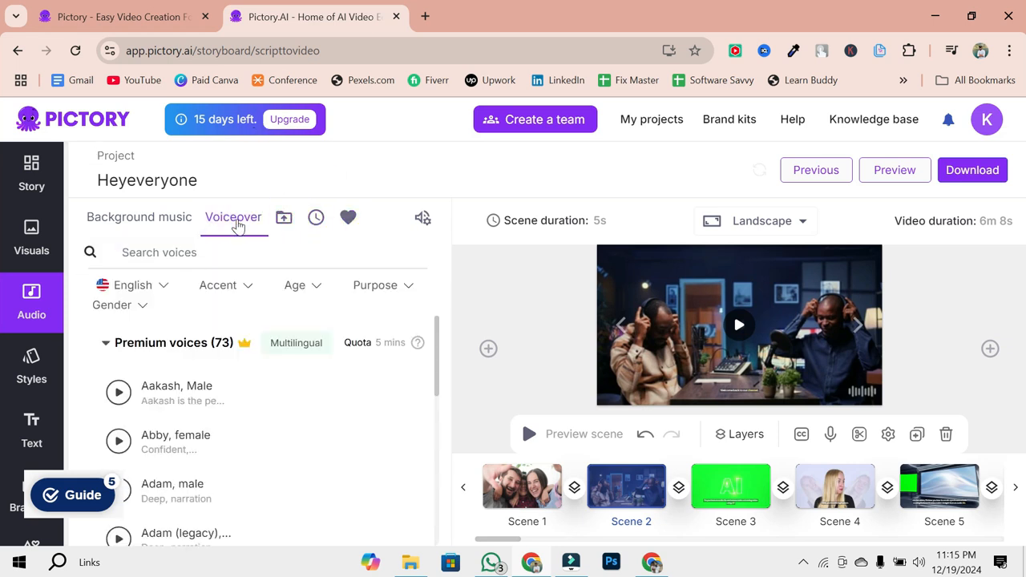
# - Upload an audio file from the computer as background music and apply it to the entire project
pyautogui.click(284, 217)
pyautogui.click(259, 399)
pyautogui.doubleClick(296, 113)
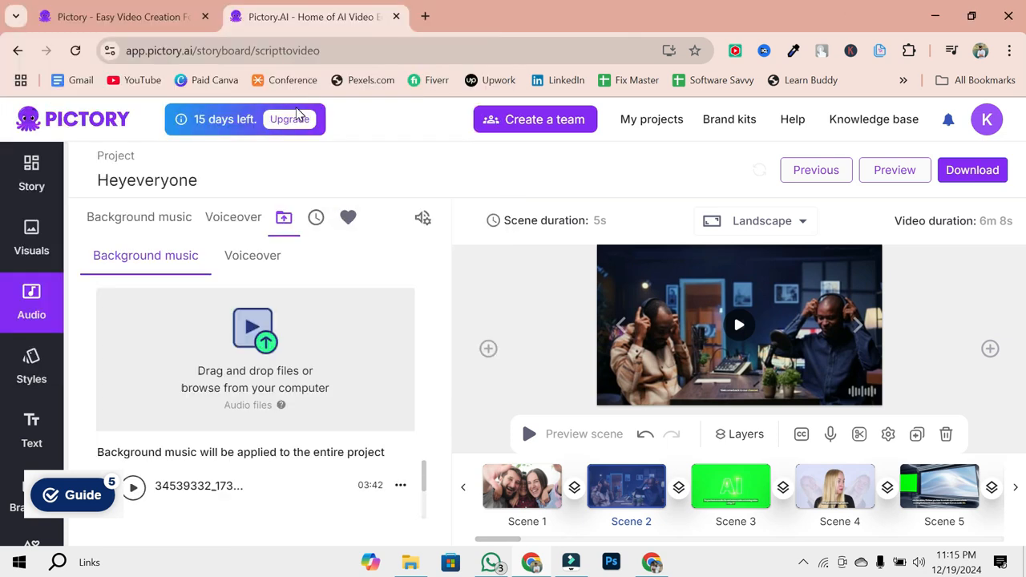
pyautogui.click(401, 487)
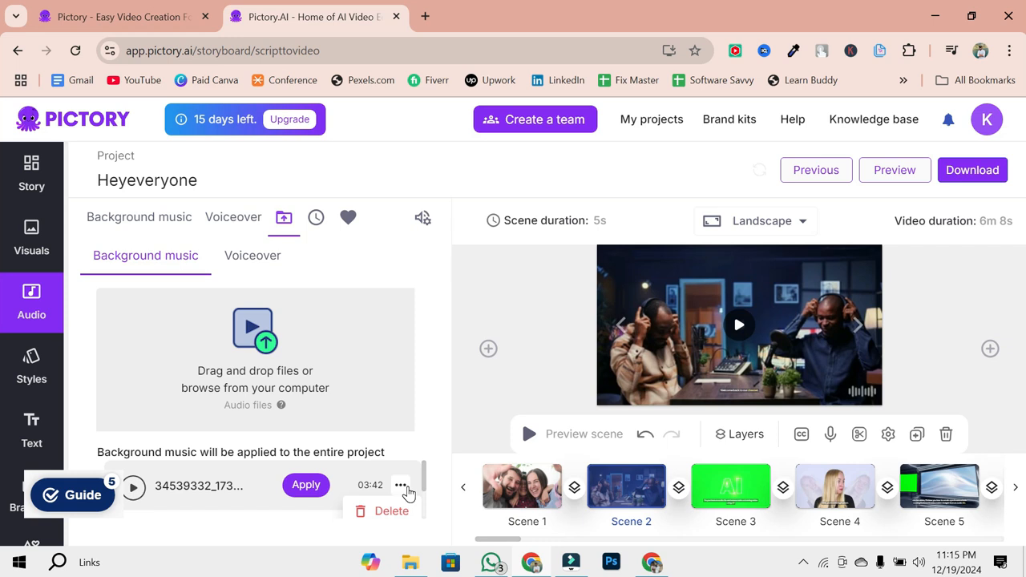
pyautogui.click(305, 485)
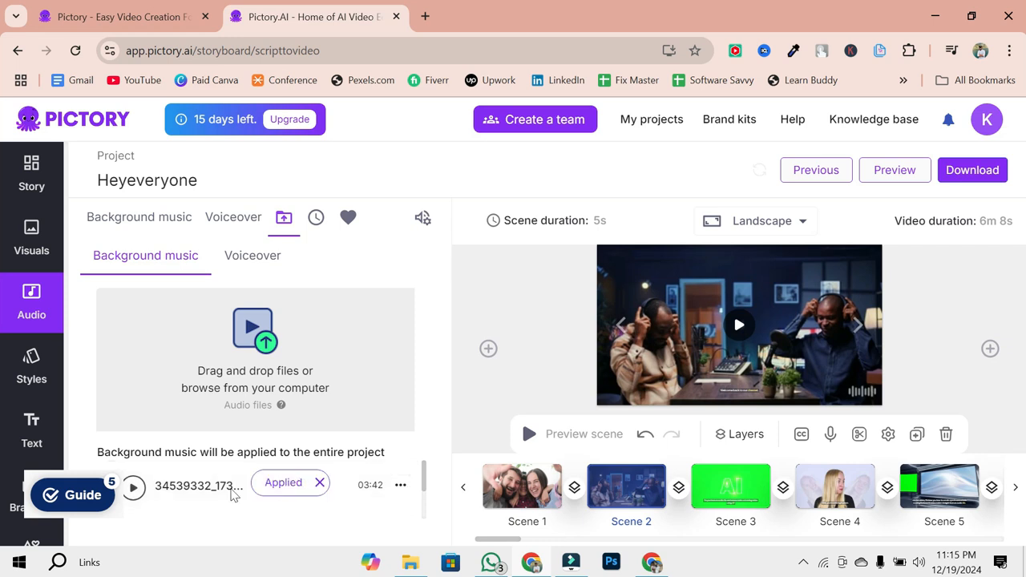
# - Listen to the "Walking the Cat" library track and apply it as the background music
pyautogui.click(165, 223)
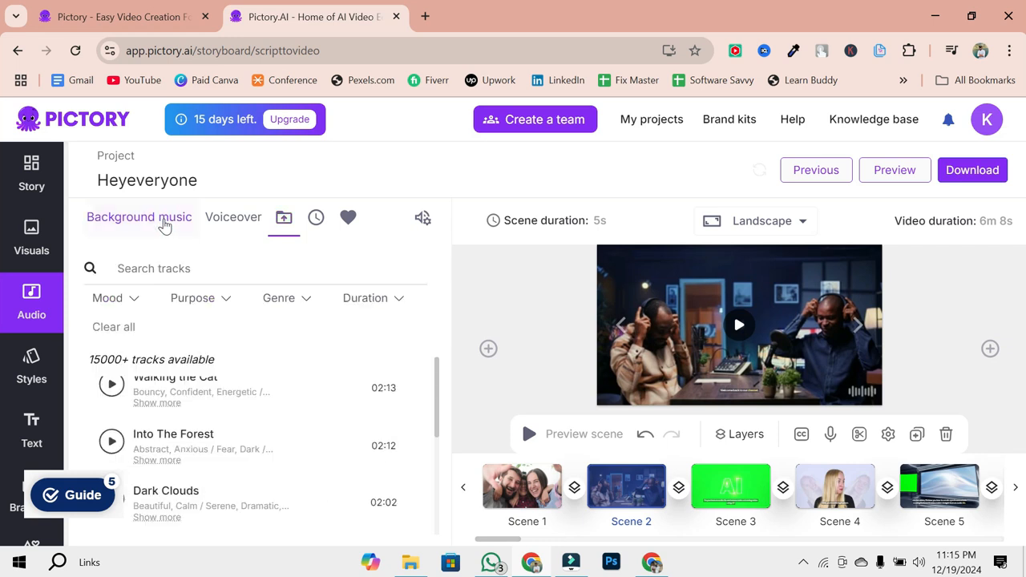
pyautogui.click(109, 390)
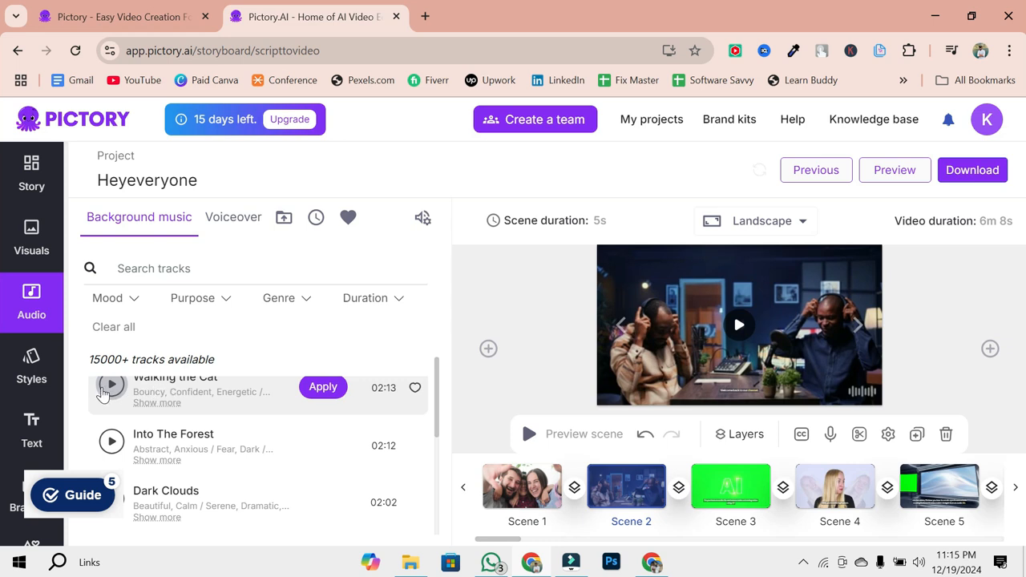
pyautogui.click(321, 388)
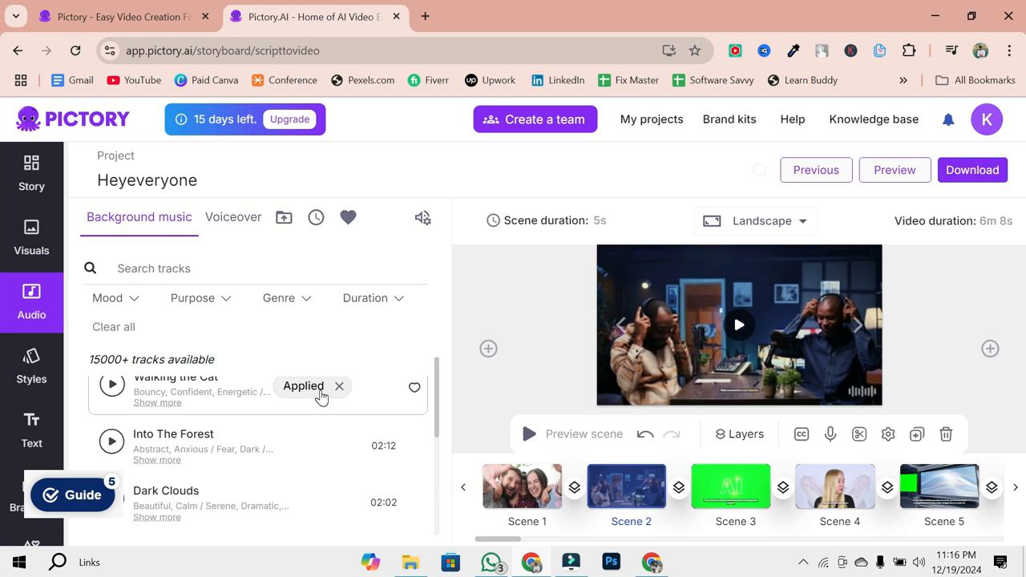
# - Add a Wipe Down transition between Scenes 1 and 2 and a Wipe Up transition between Scenes 3 and 4
pyautogui.click(575, 488)
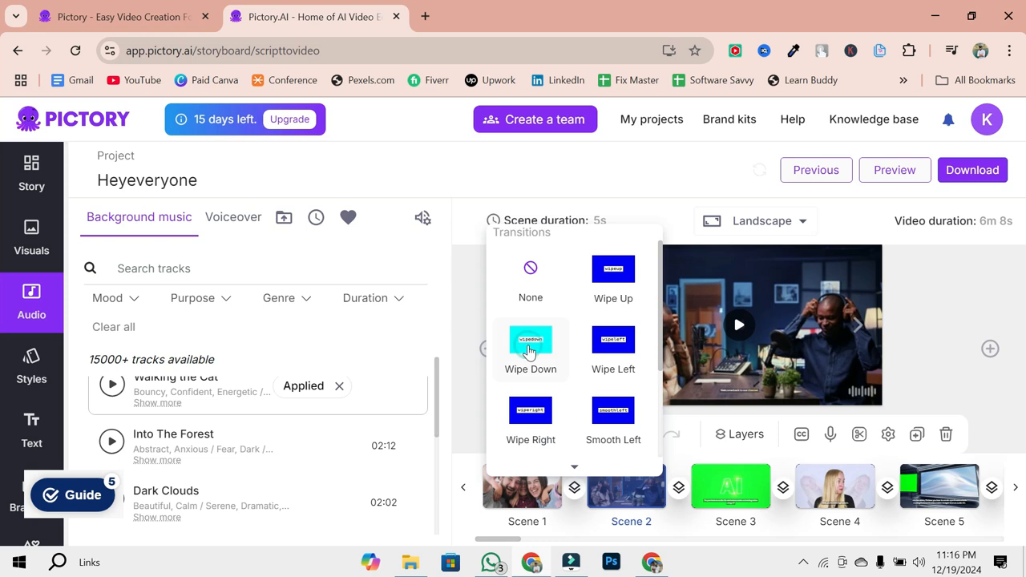
pyautogui.click(784, 489)
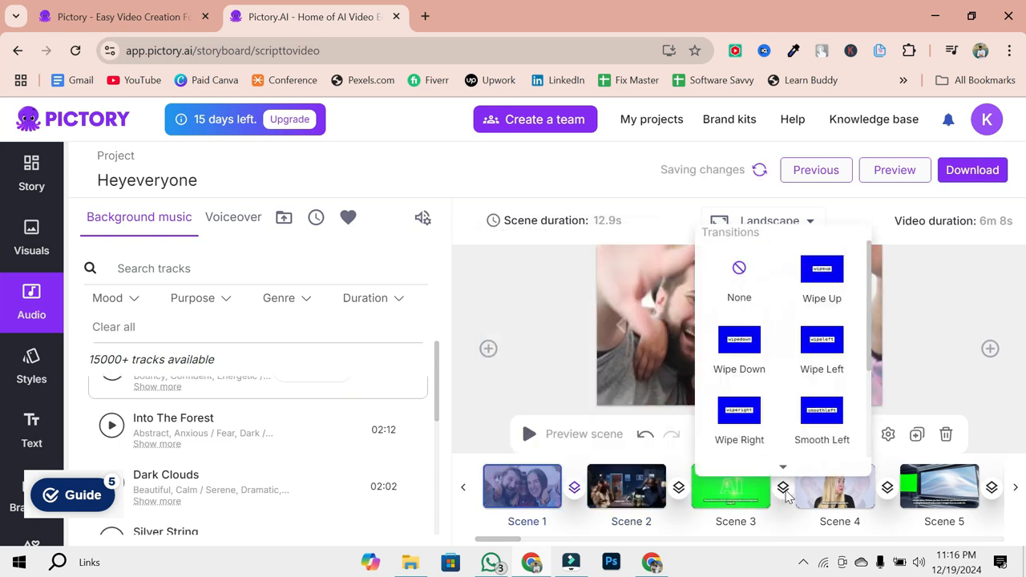
pyautogui.click(823, 273)
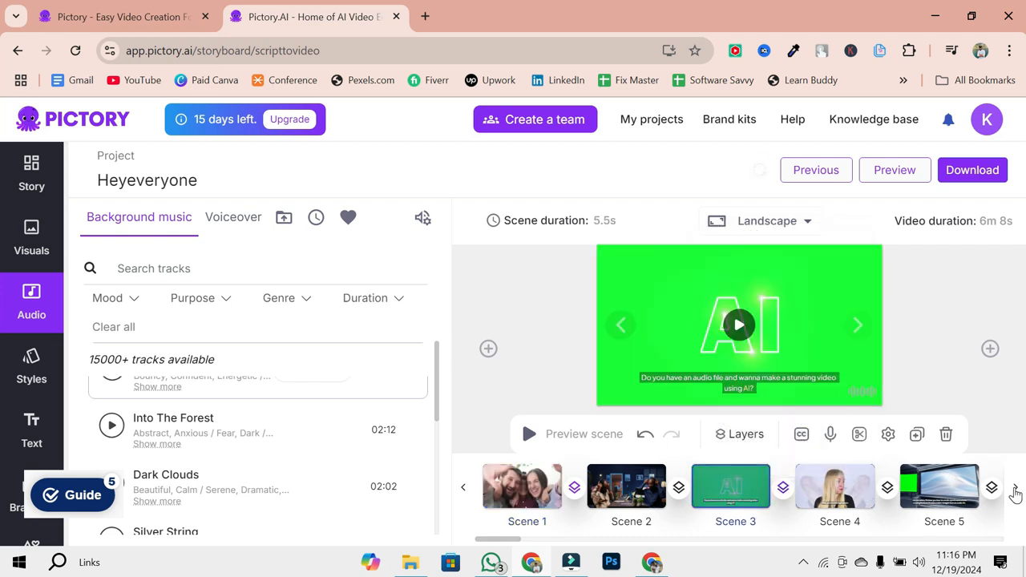
# - Add a Wipe Right transition between Scenes 8 and 9
pyautogui.click(1015, 489)
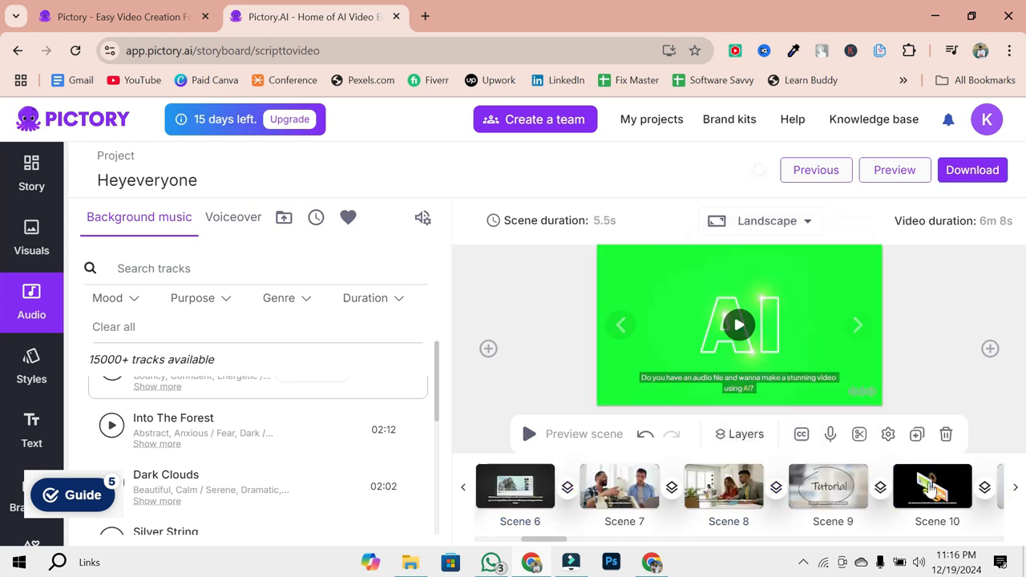
pyautogui.click(775, 491)
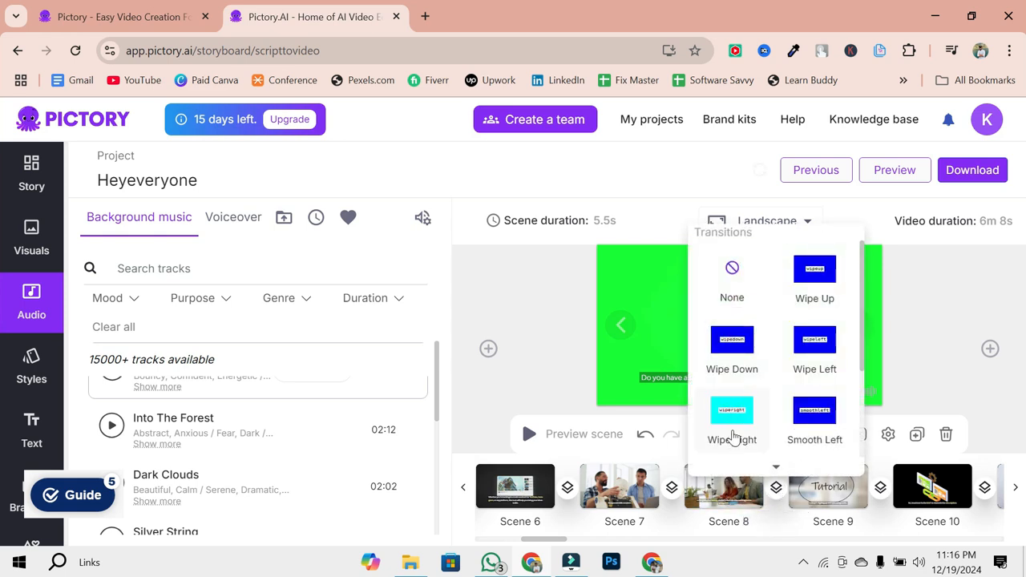
pyautogui.click(733, 433)
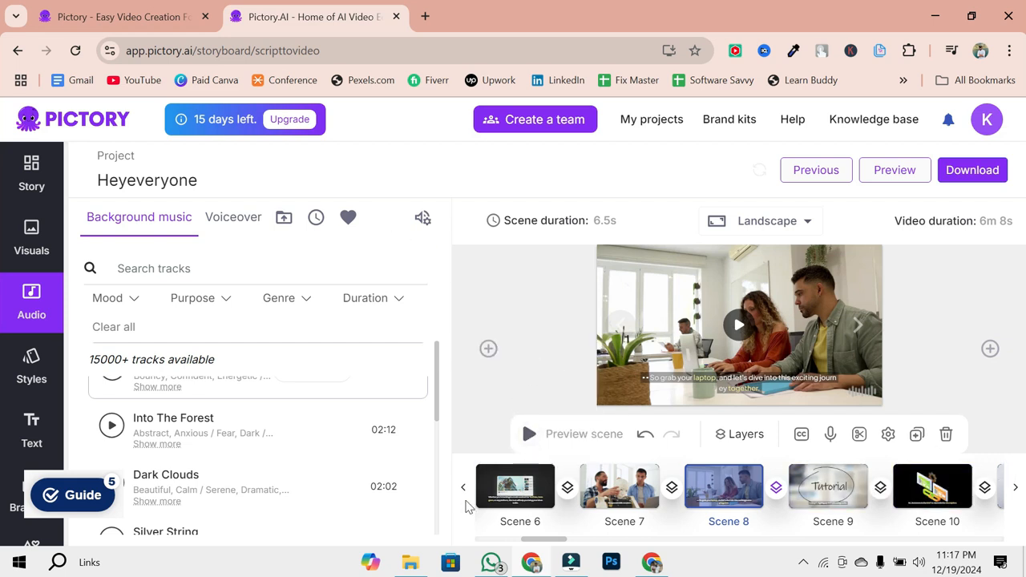
# - Preview Scene 8 and bring up Scene 3 for viewing
pyautogui.click(464, 491)
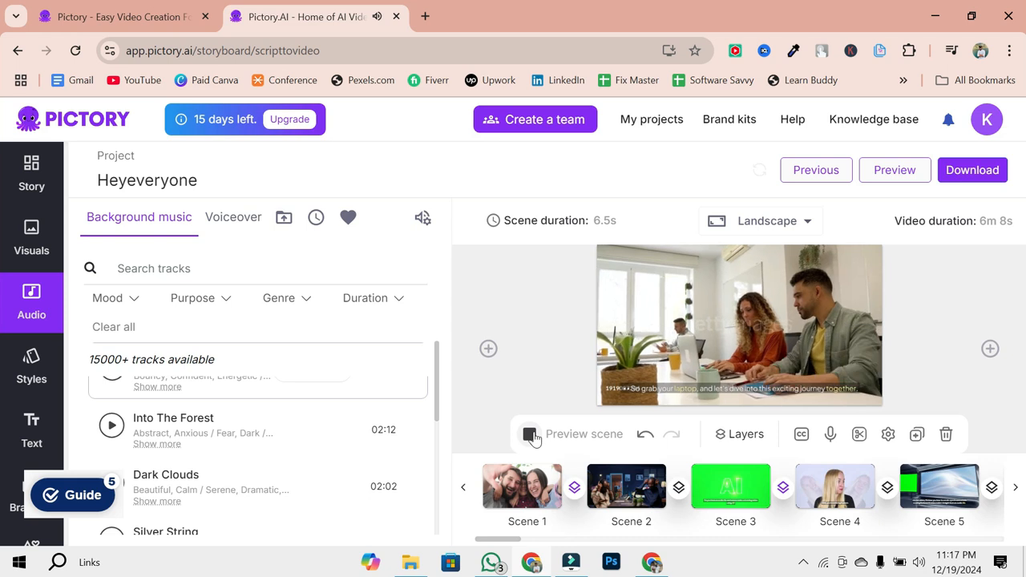
pyautogui.click(531, 435)
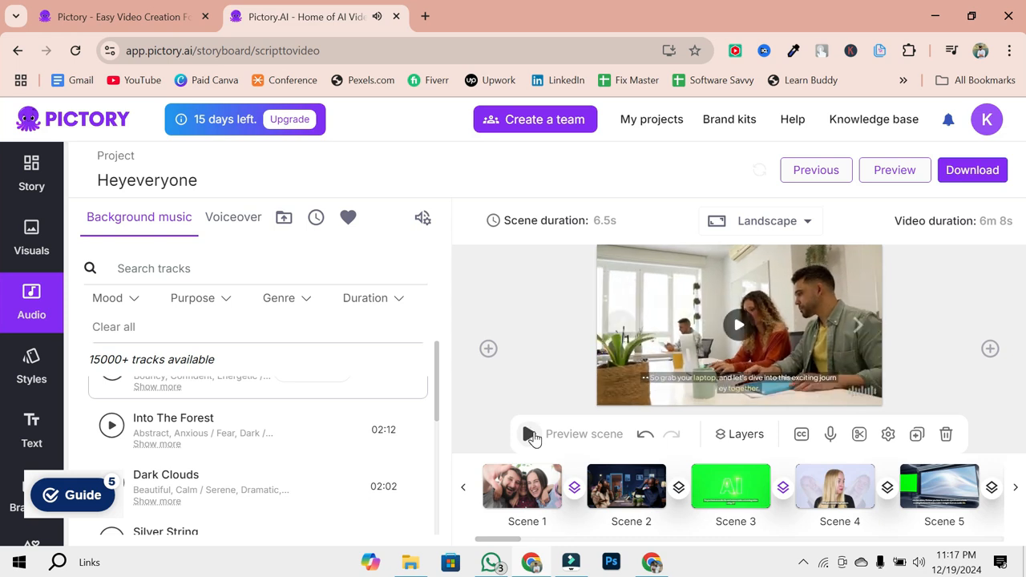
pyautogui.click(737, 481)
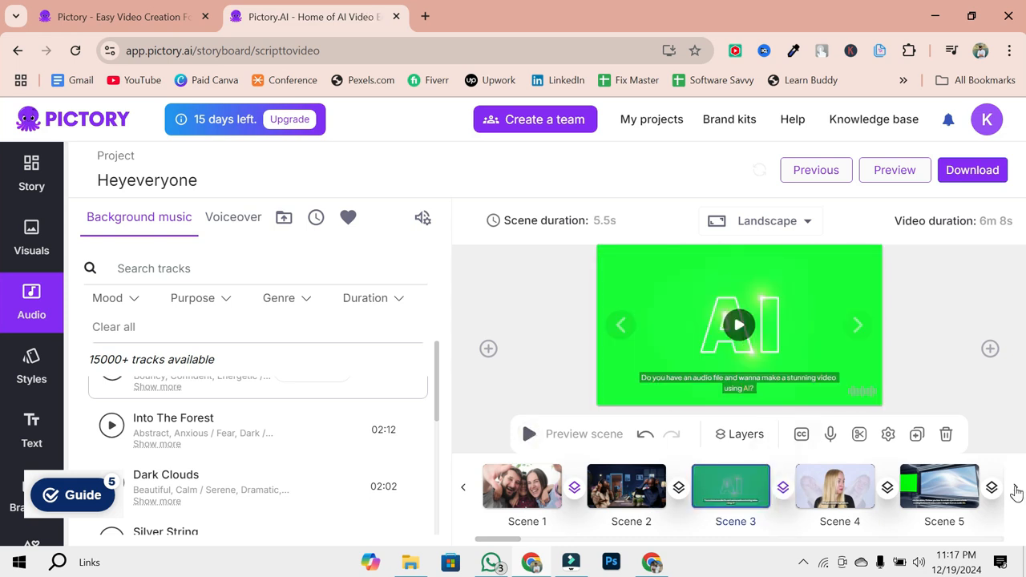
# - Remove the transition between Scenes 8 and 9
pyautogui.click(1015, 489)
pyautogui.moveTo(757, 469)
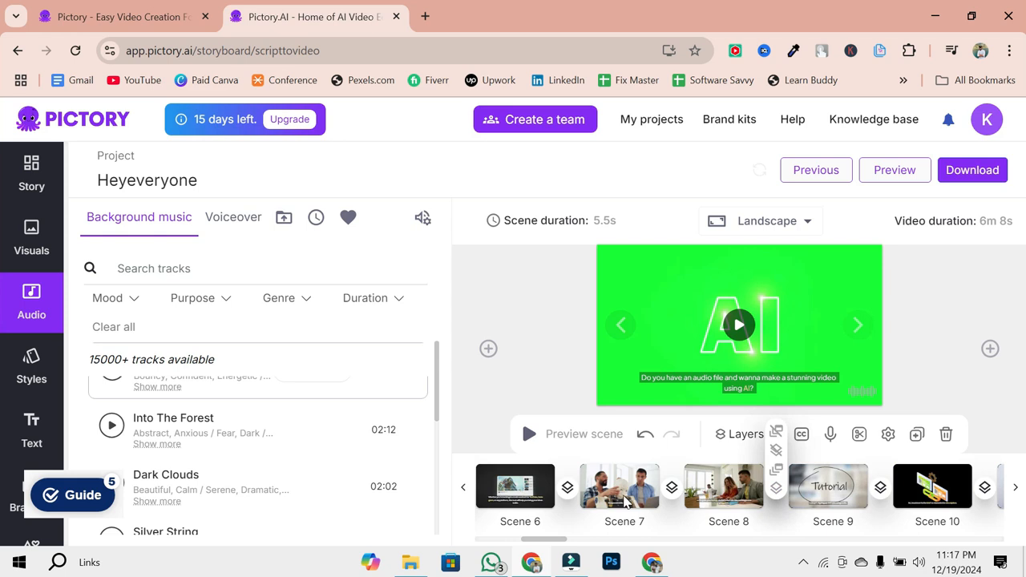
pyautogui.click(776, 453)
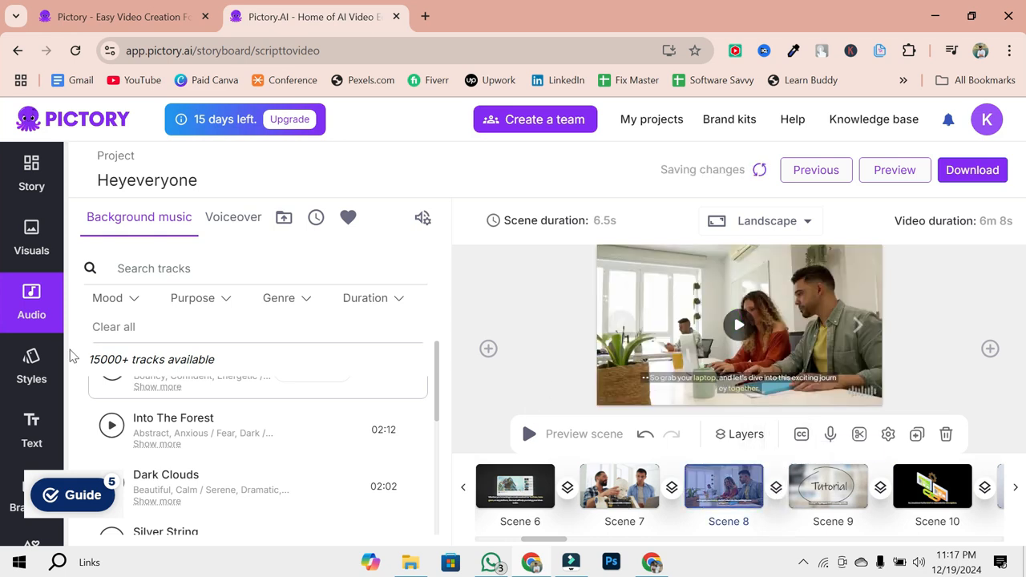
# - Apply the "Indigo ink" text style from the styles library to Scene 8's caption
pyautogui.click(31, 359)
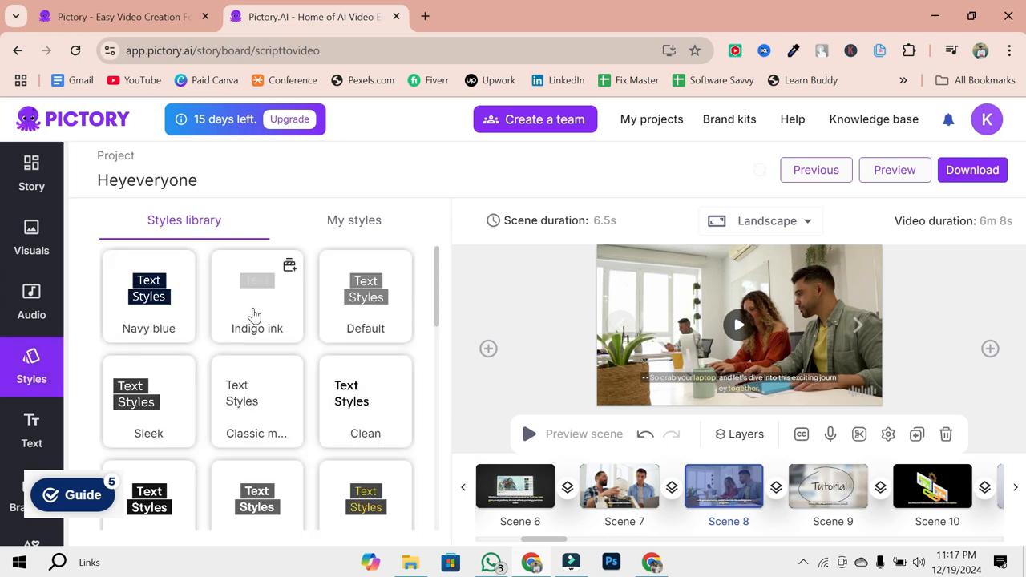
pyautogui.click(254, 317)
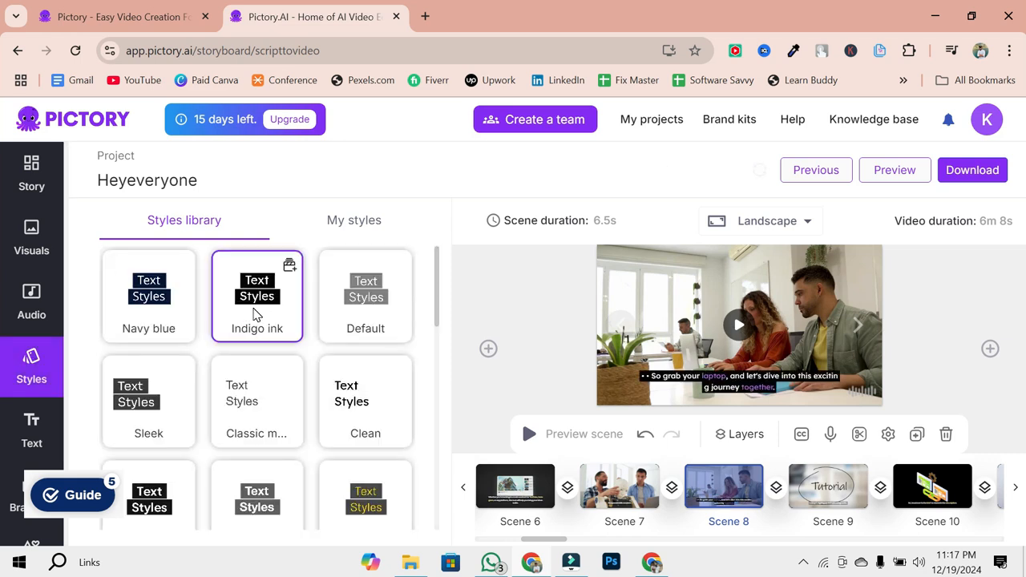
# - Look over the featured elements and the branding options
pyautogui.scroll(-2, 32, 423)
pyautogui.click(31, 445)
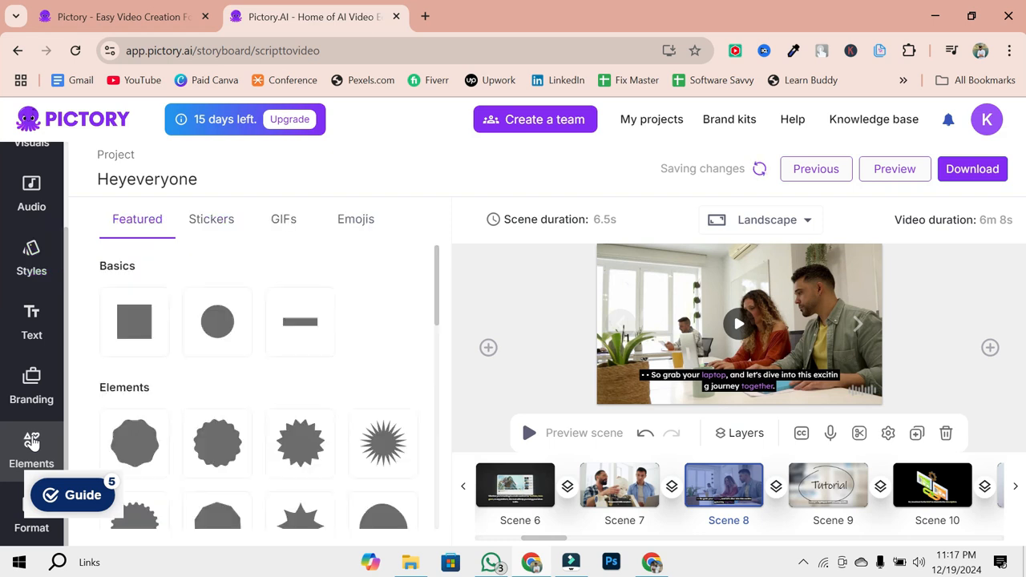
pyautogui.click(28, 368)
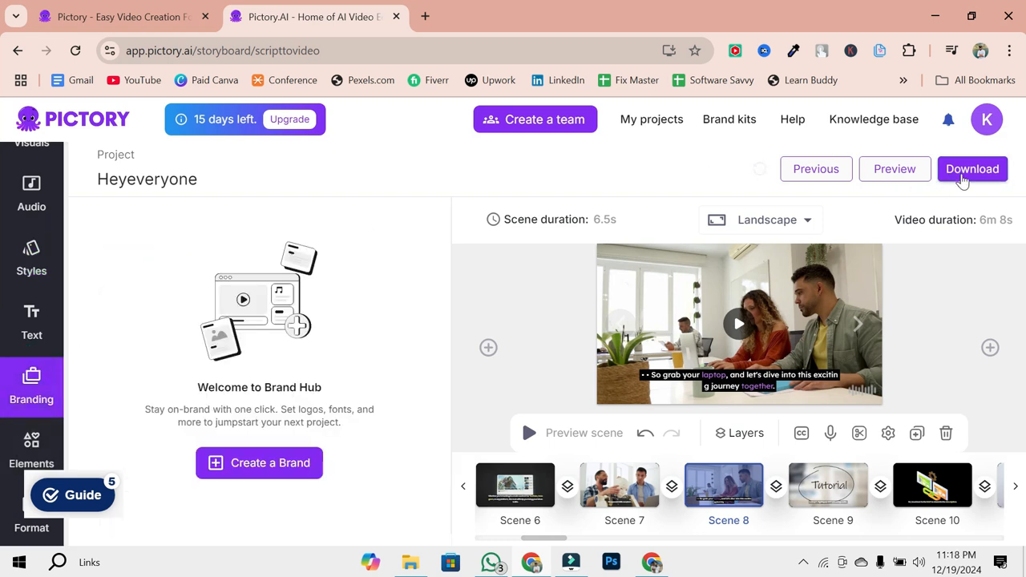
# - Render the finished video, download it as Heyeveryone.mp4 and play the downloaded file
pyautogui.click(968, 178)
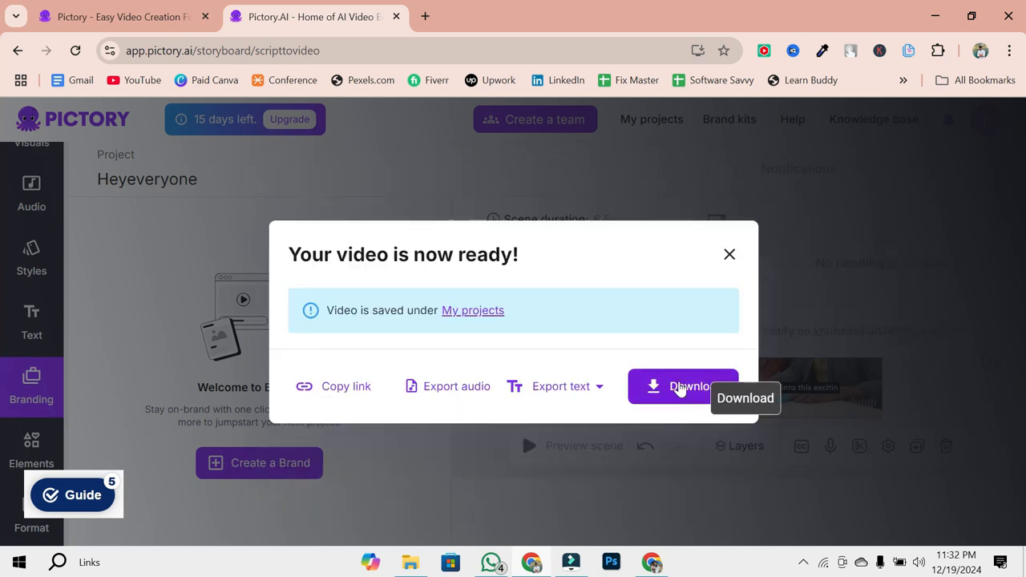
pyautogui.click(680, 389)
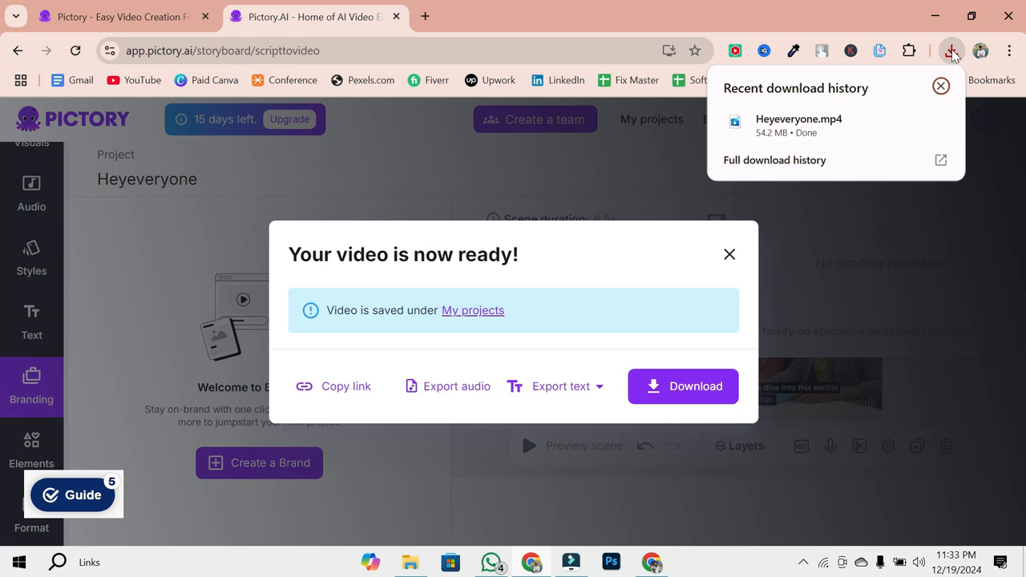
pyautogui.click(790, 122)
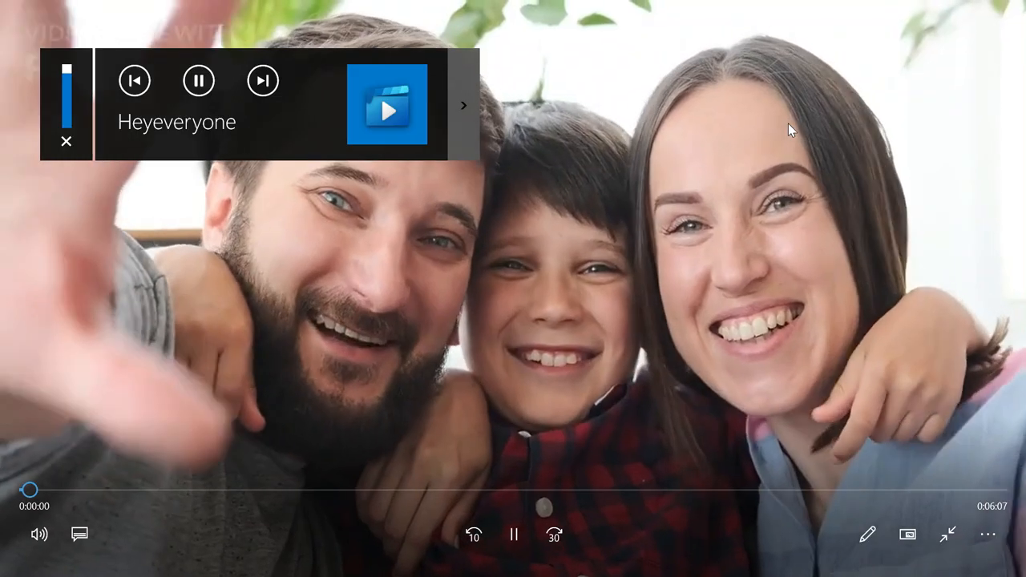